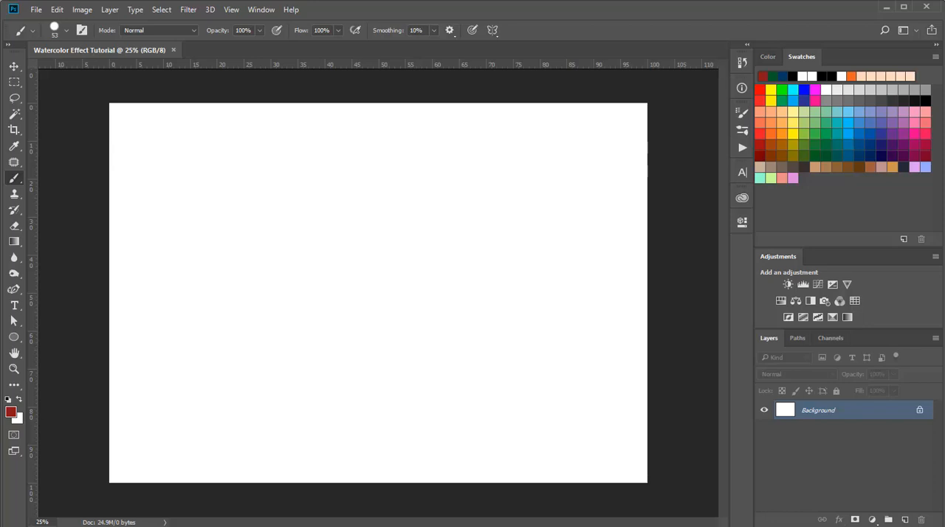
# - Place the fondo watercolor image over the whole canvas and flip it vertically
pyautogui.moveTo(687, 526); pyautogui.dragTo(610, 436)
pyautogui.moveTo(576, 391); pyautogui.dragTo(576, 392)
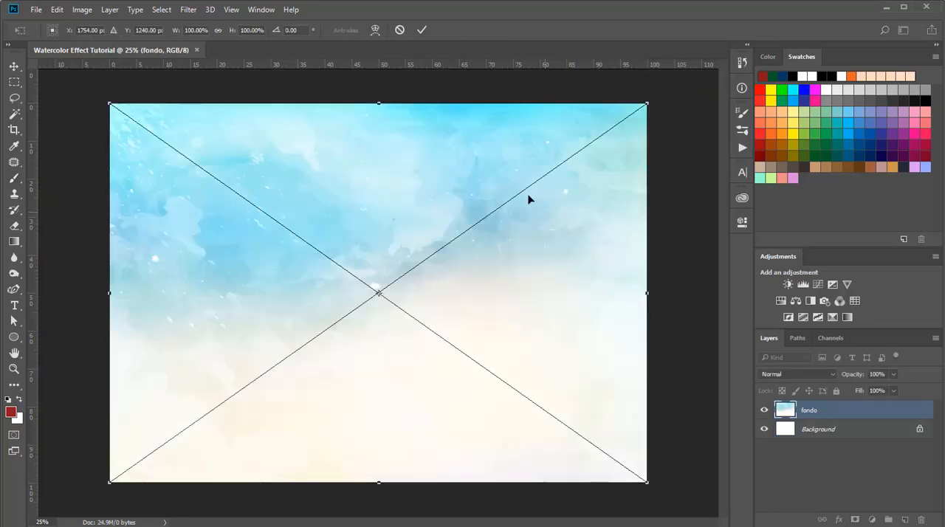
pyautogui.rightClick(499, 138)
pyautogui.click(554, 321)
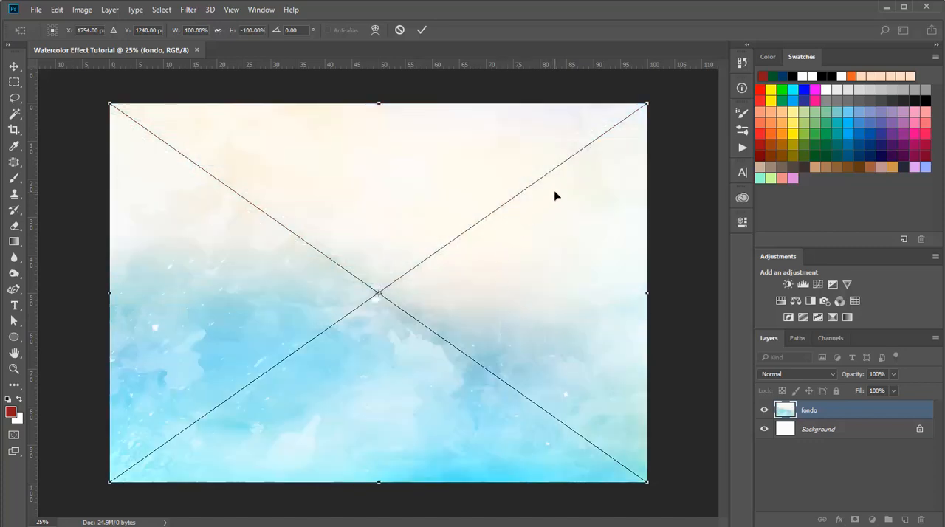
pyautogui.click(423, 29)
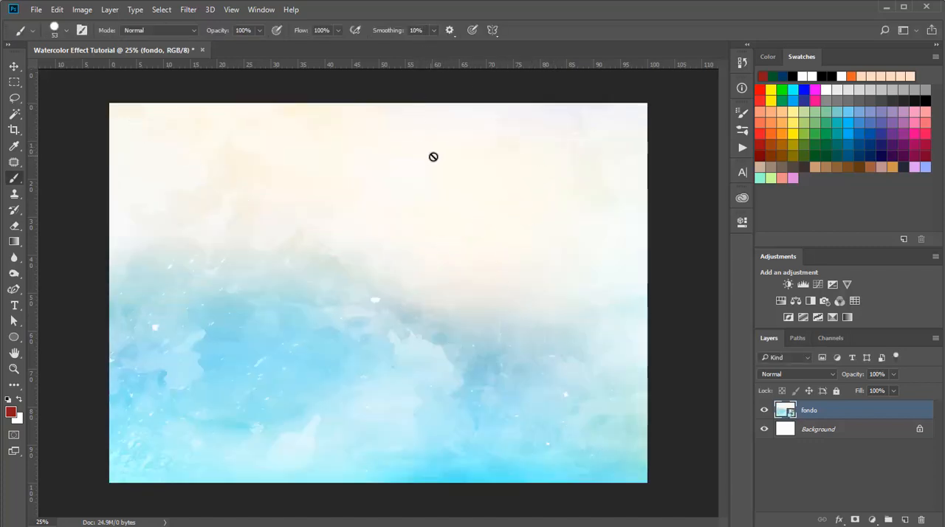
# - Rasterize the fondo layer and apply Filter Gallery's Dry Brush (brush size 3, detail 10, texture 1) together with Water Paper
pyautogui.click(492, 200)
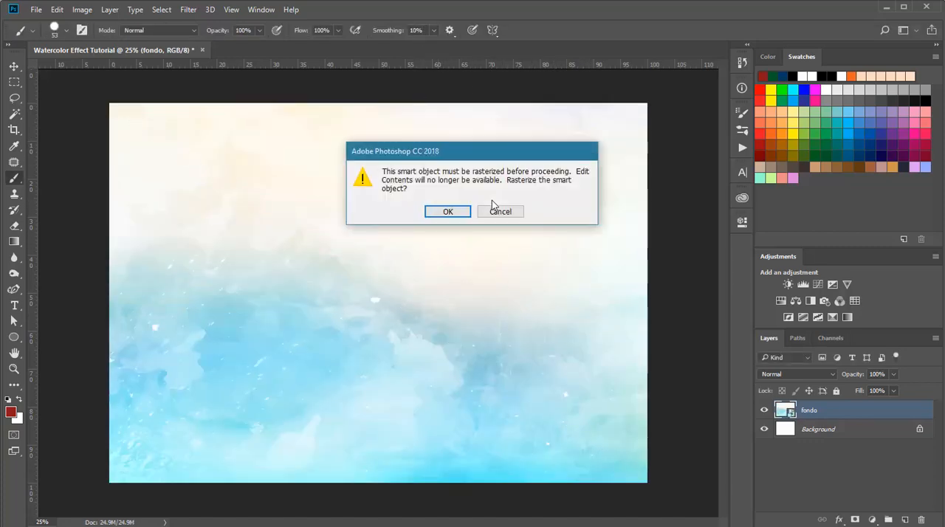
pyautogui.click(447, 212)
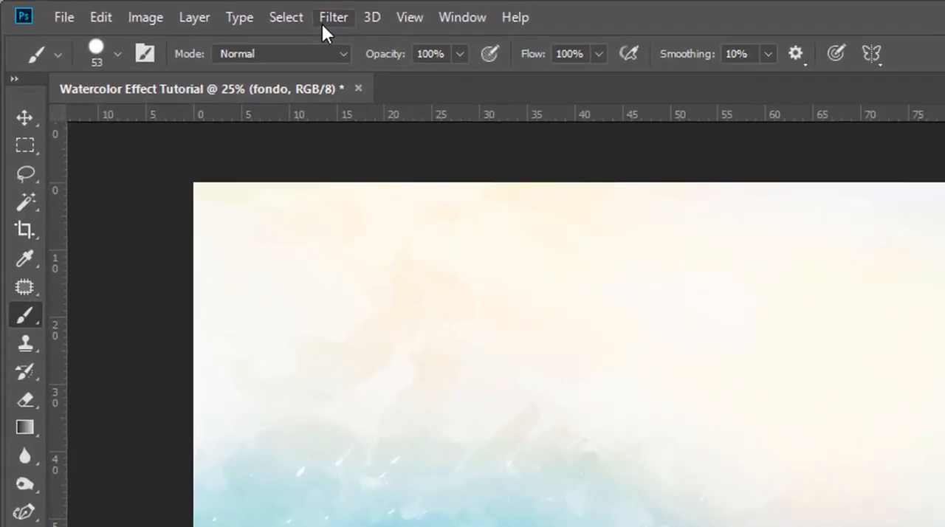
pyautogui.click(186, 10)
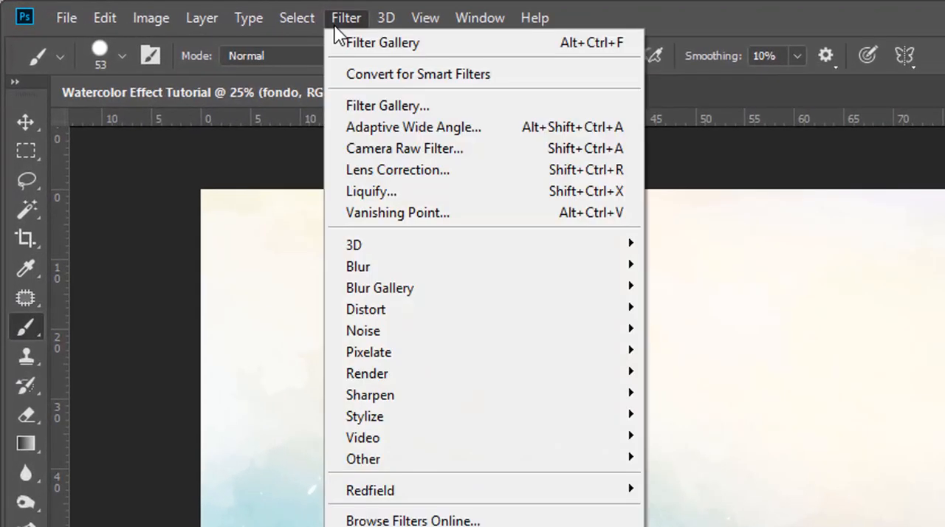
pyautogui.click(391, 106)
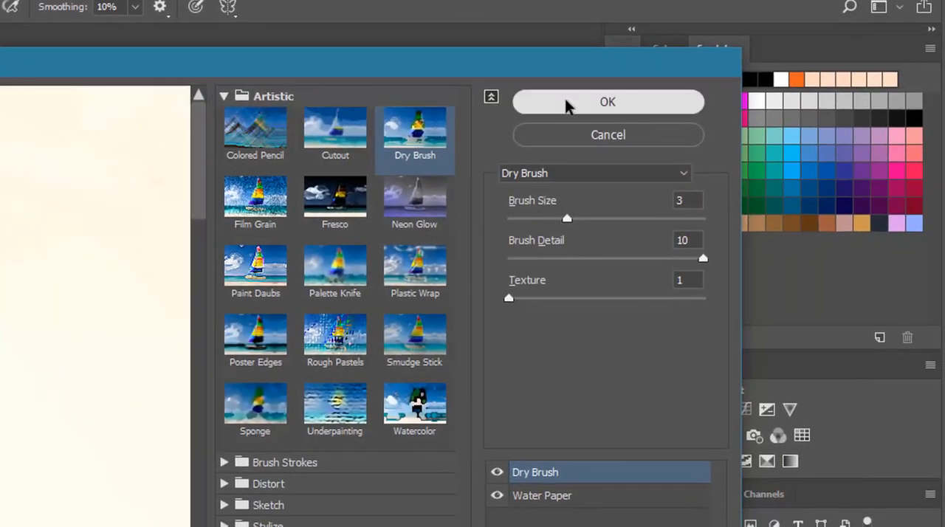
pyautogui.click(567, 105)
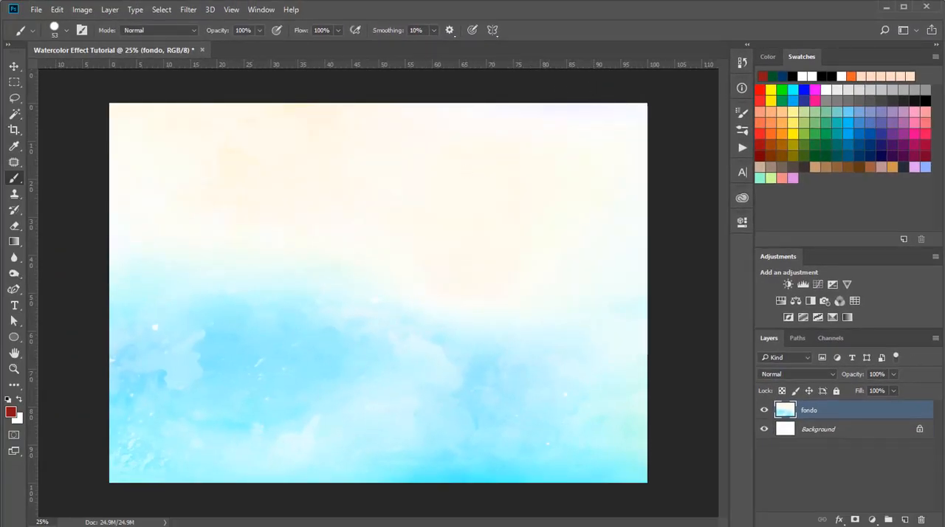
# - Shift the fondo layer's hue to -33 with Hue/Saturation
pyautogui.hotkey('ctrl', 'u')
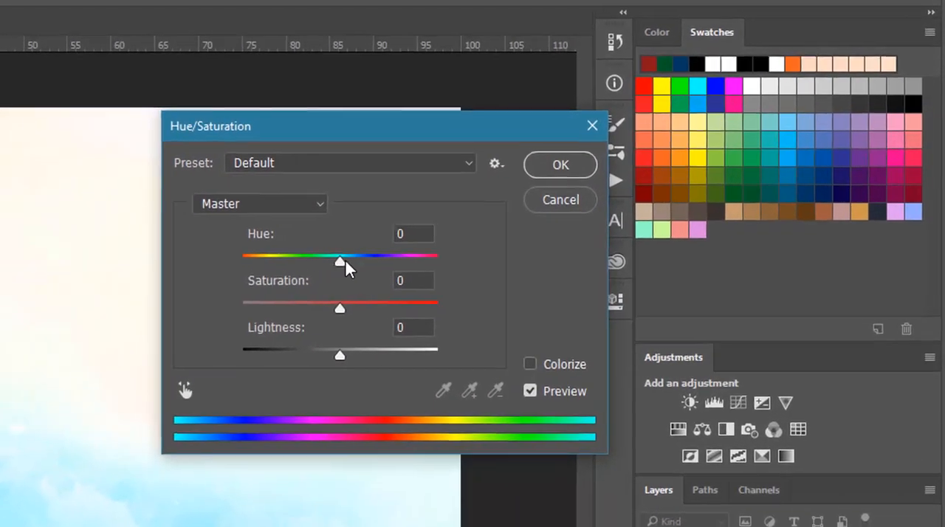
pyautogui.moveTo(574, 198); pyautogui.dragTo(565, 201)
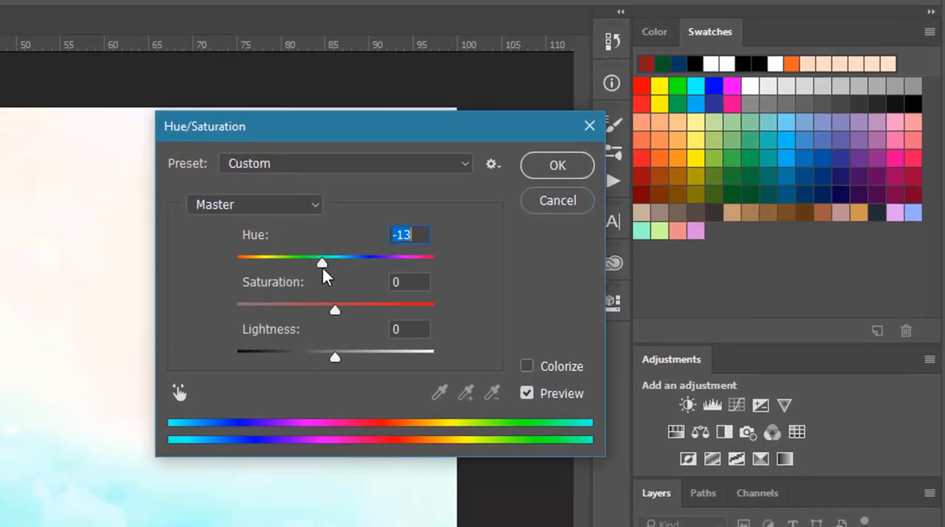
pyautogui.hotkey('shift', 'Down')
pyautogui.hotkey('shift', 'Down')
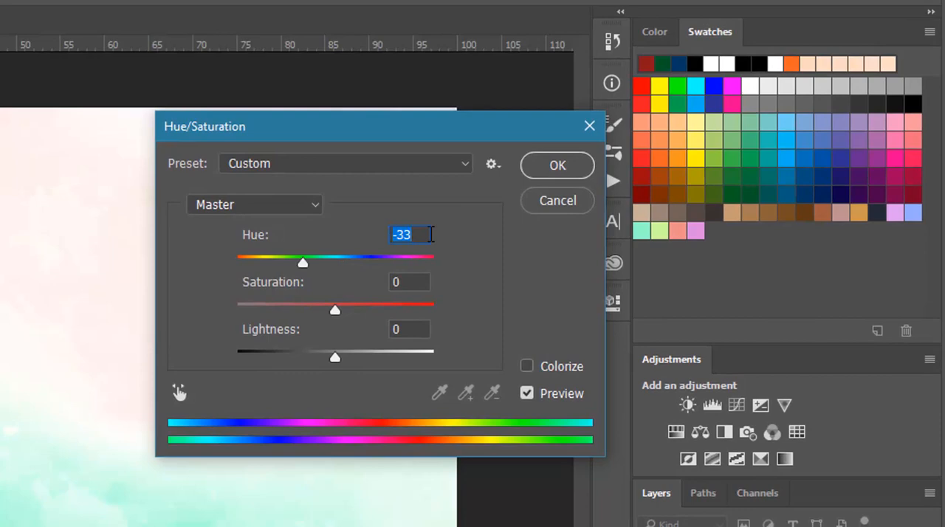
pyautogui.hotkey('shift', 'Up')
pyautogui.hotkey('shift', 'Down')
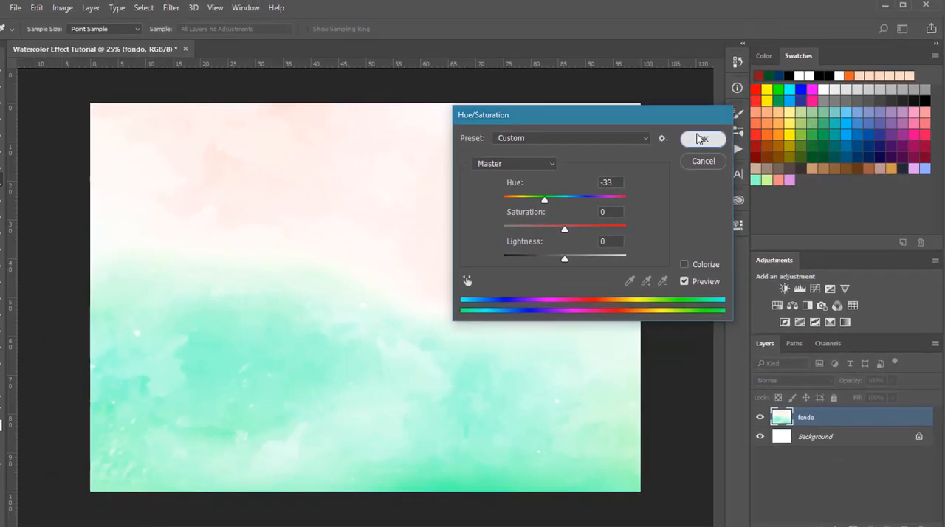
pyautogui.click(702, 138)
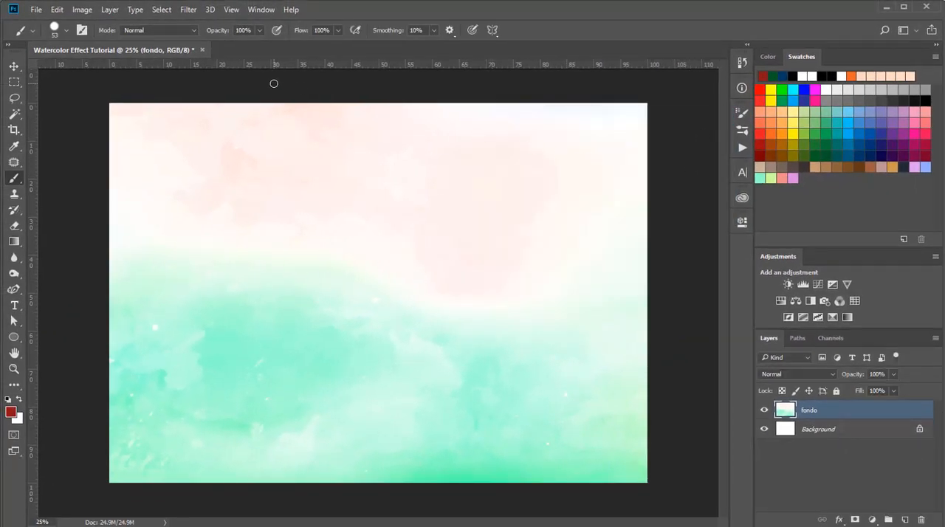
# - Add a Color Lookup adjustment layer above fondo using the Fuji F125 Kodak 2393 (by Adobe).cube 3D LUT
pyautogui.click(855, 301)
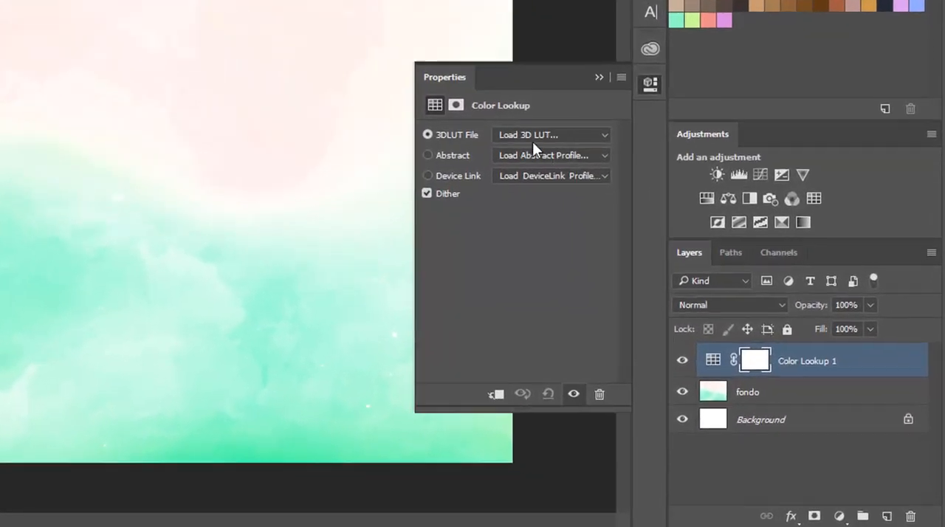
pyautogui.click(517, 134)
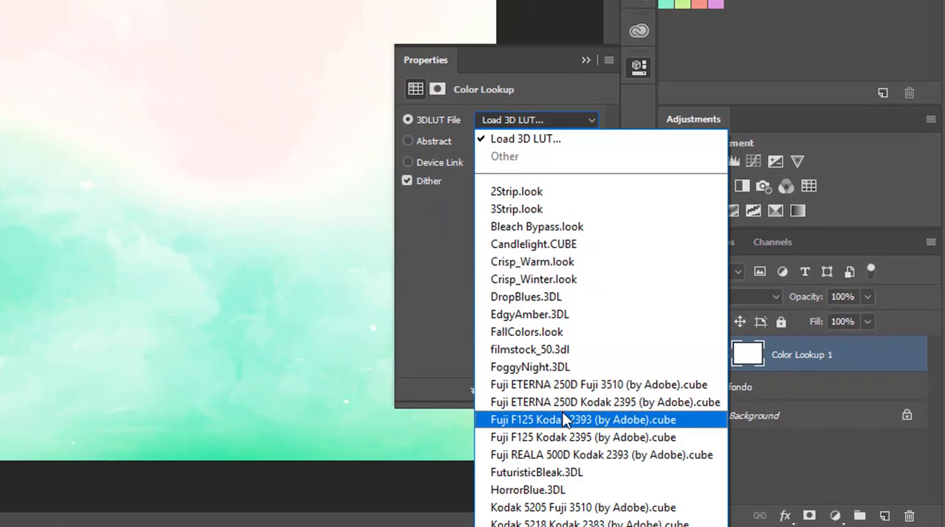
pyautogui.click(564, 419)
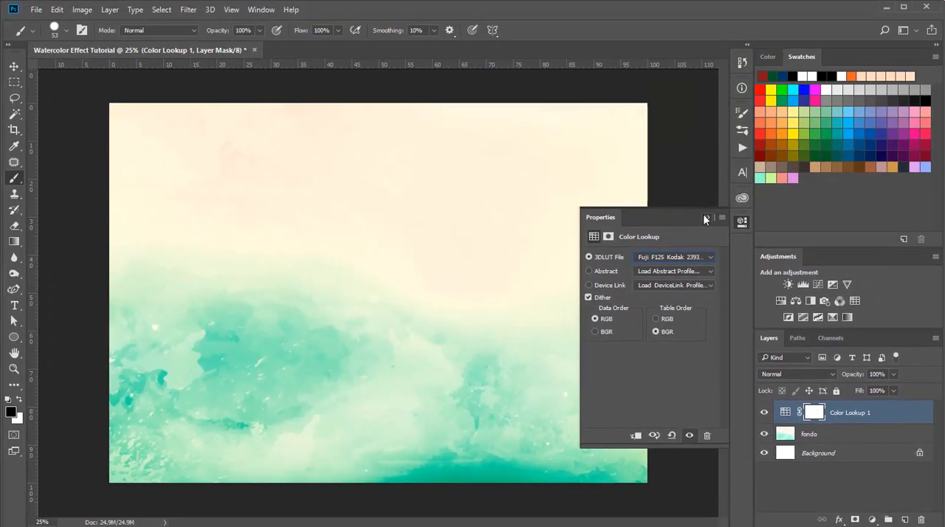
pyautogui.click(705, 219)
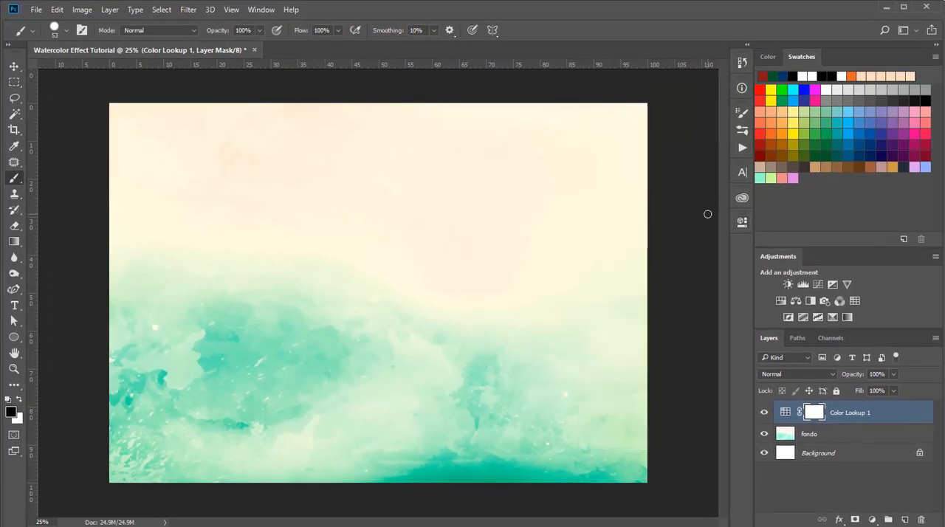
pyautogui.click(763, 417)
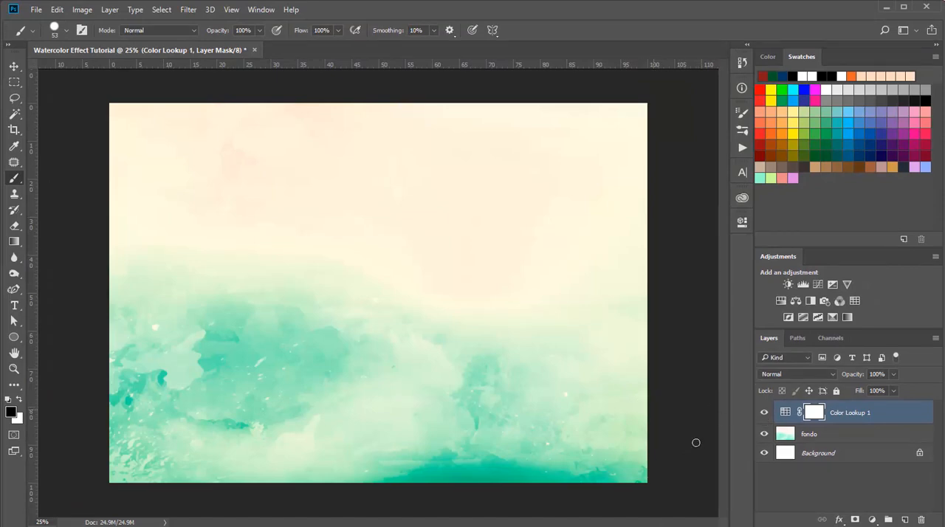
# - Create a new layer and stamp the 2500 px Painter 4 brush in black once near the canvas center
pyautogui.click(905, 520)
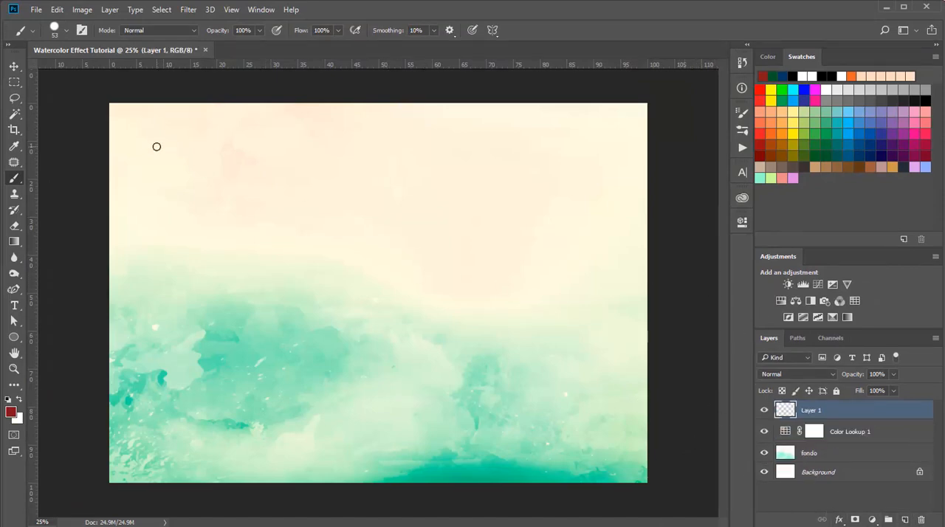
pyautogui.click(8, 400)
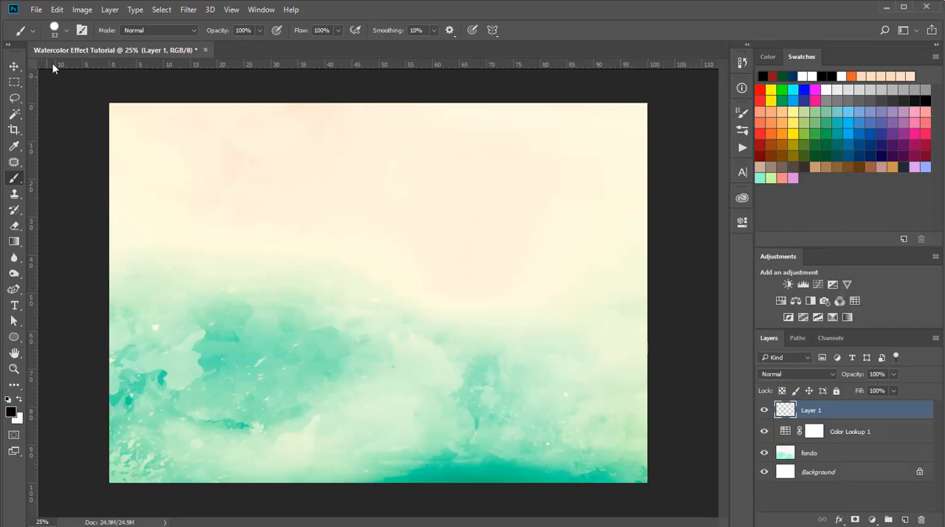
pyautogui.click(60, 26)
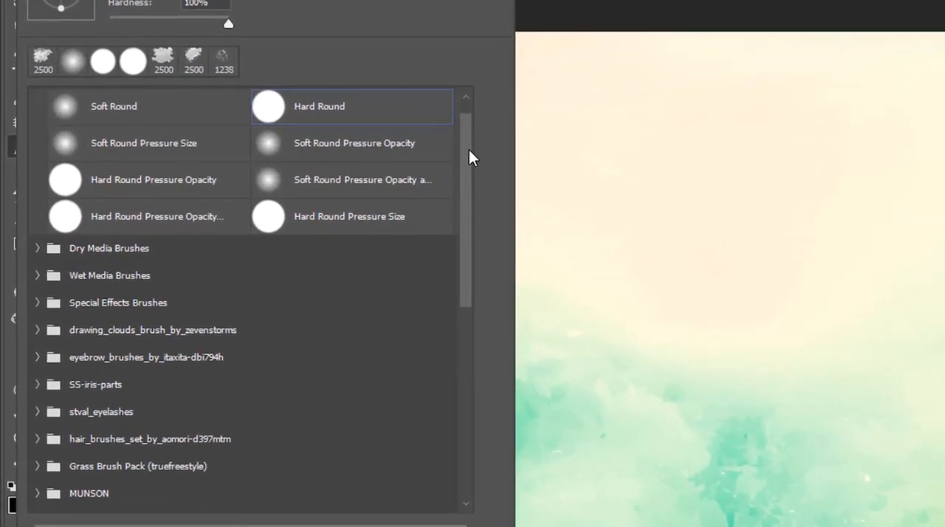
pyautogui.moveTo(471, 158); pyautogui.dragTo(490, 384)
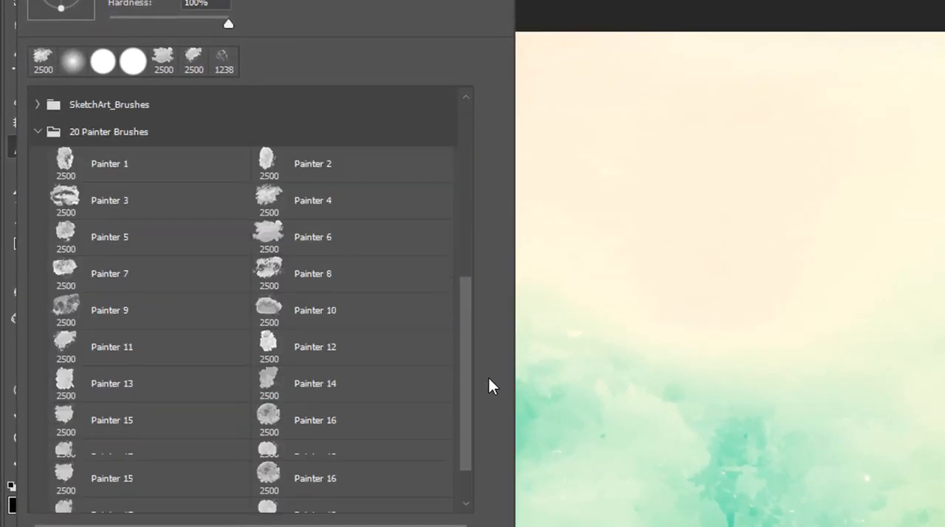
pyautogui.click(322, 204)
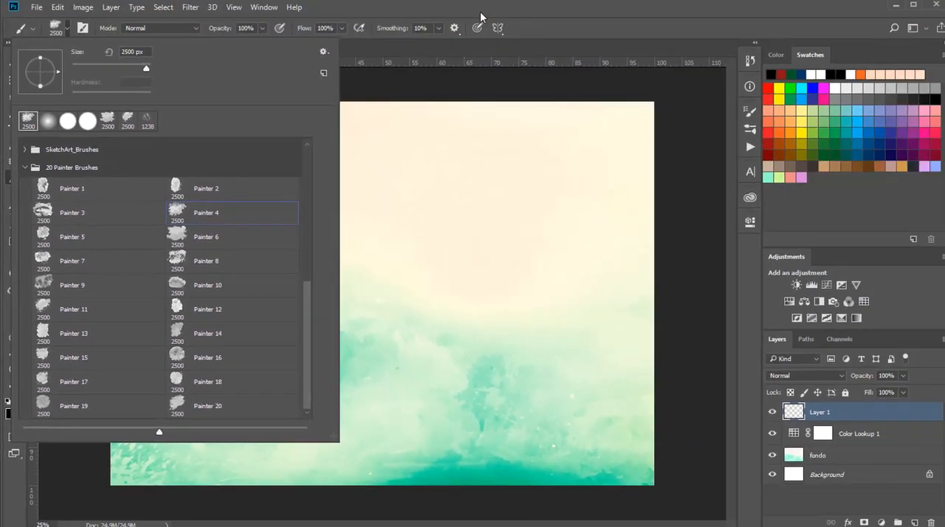
pyautogui.click(480, 12)
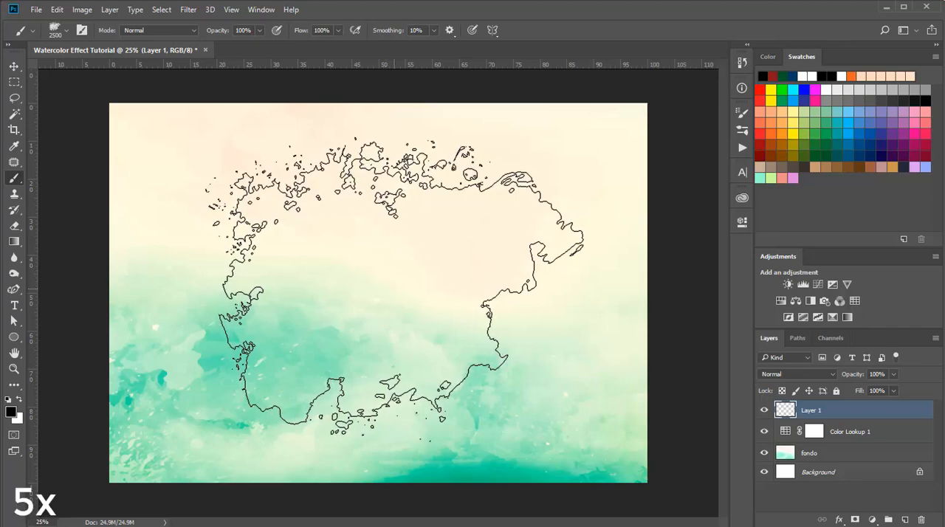
pyautogui.moveTo(394, 287); pyautogui.dragTo(394, 284)
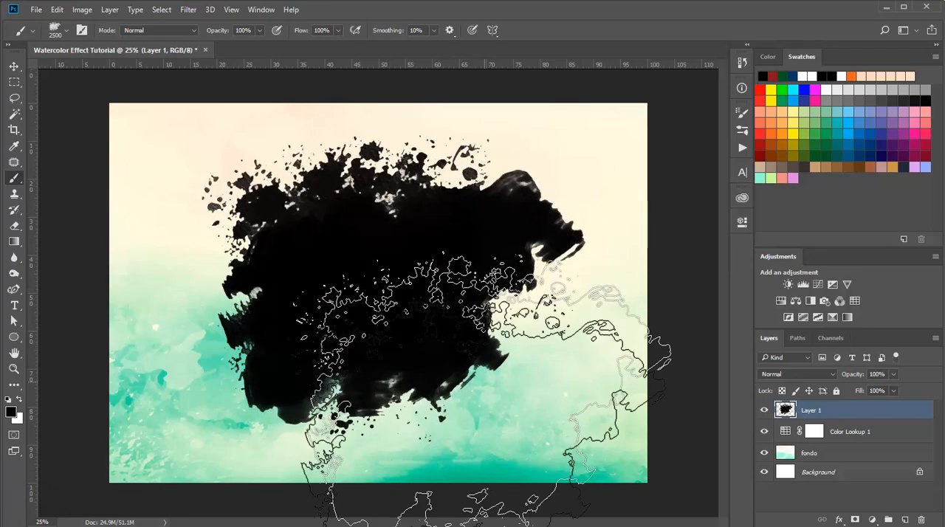
pyautogui.click(765, 410)
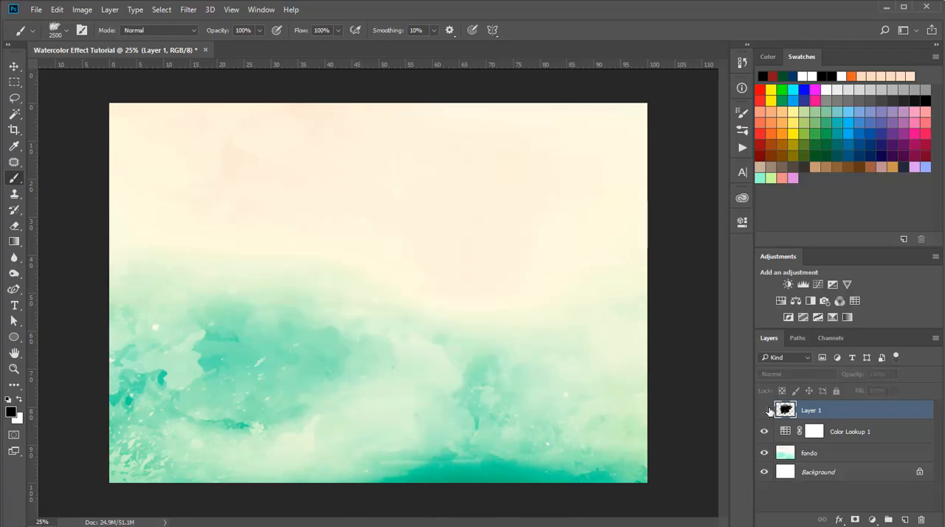
pyautogui.click(764, 410)
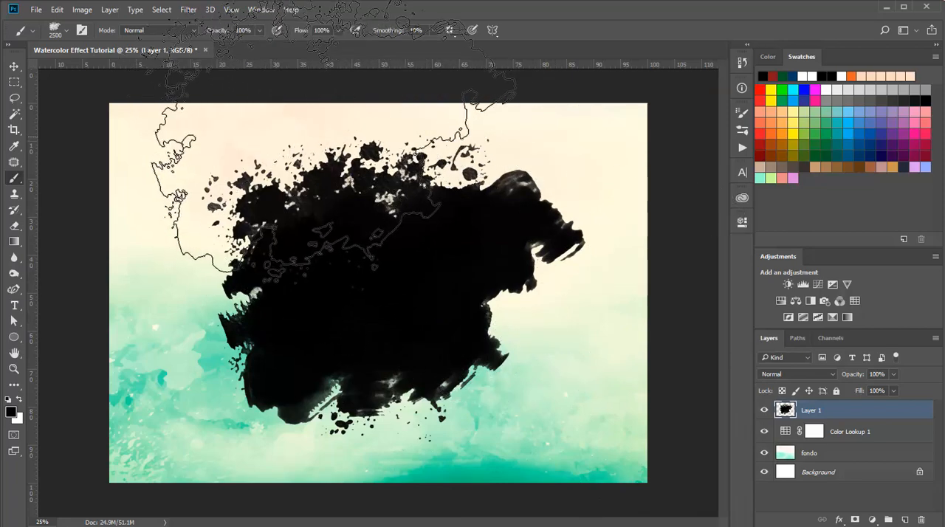
# - Reduce the Painter 4 brush size to 40 px
pyautogui.click(56, 31)
pyautogui.moveTo(140, 68); pyautogui.dragTo(86, 68)
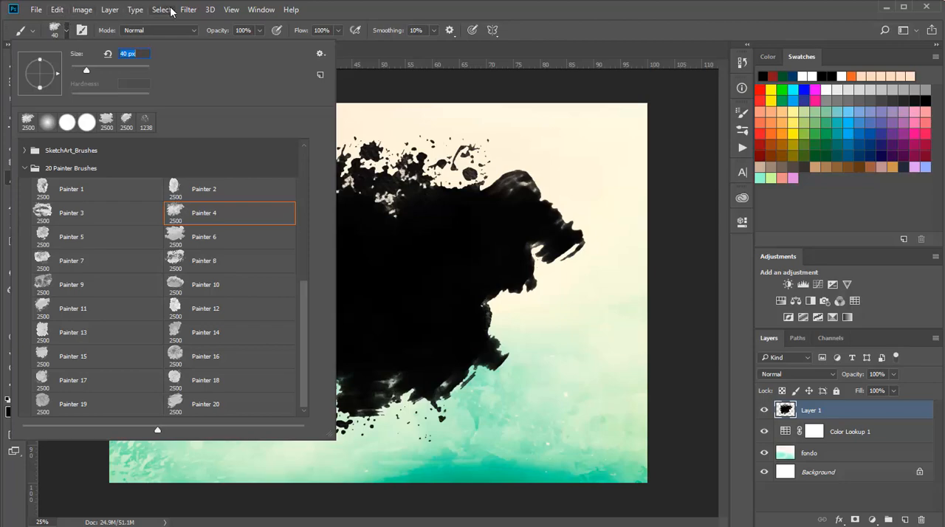
pyautogui.click(442, 43)
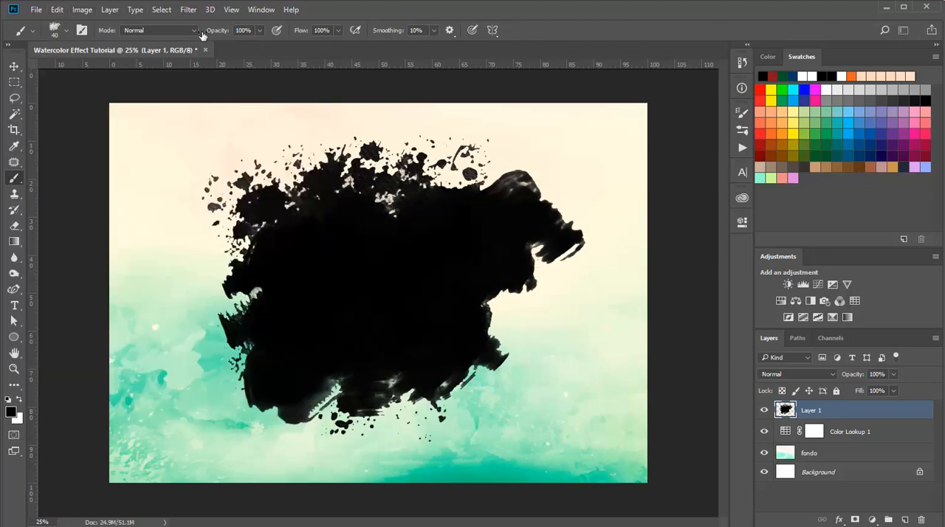
# - Rotate the black paint splash on Layer 1 by about 9.35° and center it on the canvas with Free Transform
pyautogui.click(57, 9)
pyautogui.click(145, 261)
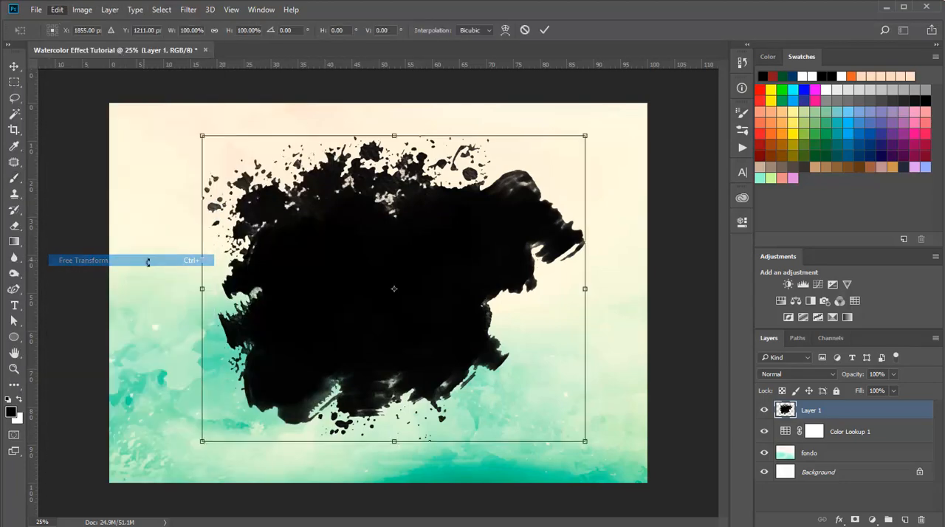
pyautogui.moveTo(331, 115); pyautogui.dragTo(359, 107)
pyautogui.moveTo(390, 181)
pyautogui.mouseDown()
pyautogui.moveTo(371, 204)
pyautogui.moveTo(364, 199)
pyautogui.moveTo(386, 195)
pyautogui.moveTo(344, 198)
pyautogui.moveTo(377, 198)
pyautogui.moveTo(372, 186)
pyautogui.mouseUp()
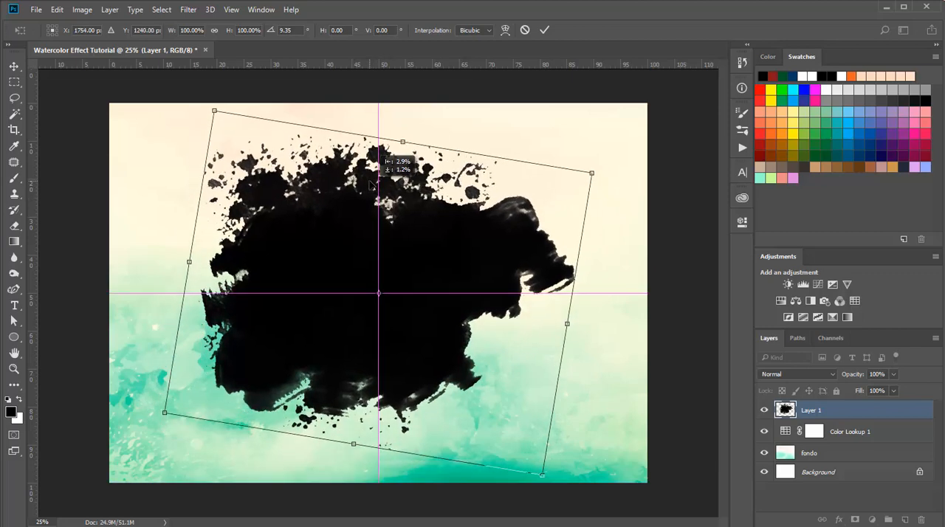
pyautogui.moveTo(372, 185); pyautogui.dragTo(371, 186)
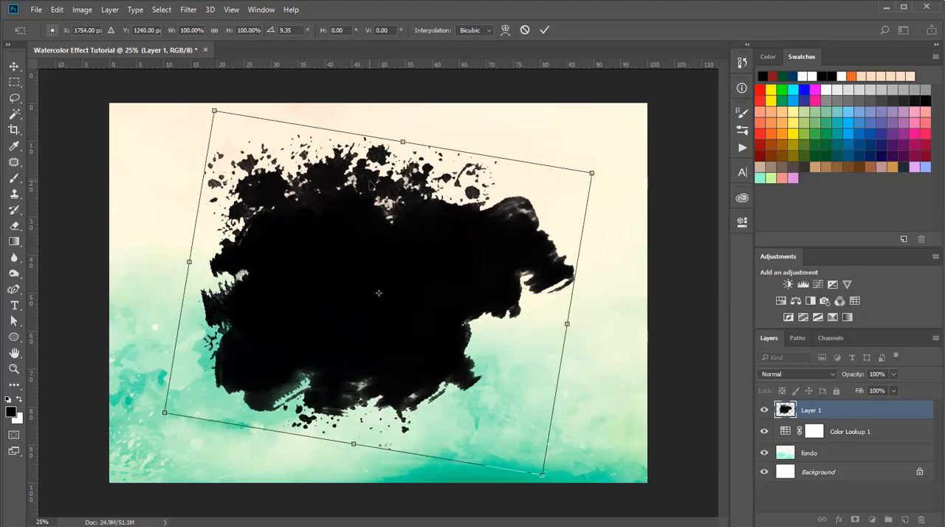
pyautogui.click(542, 30)
pyautogui.press('b')
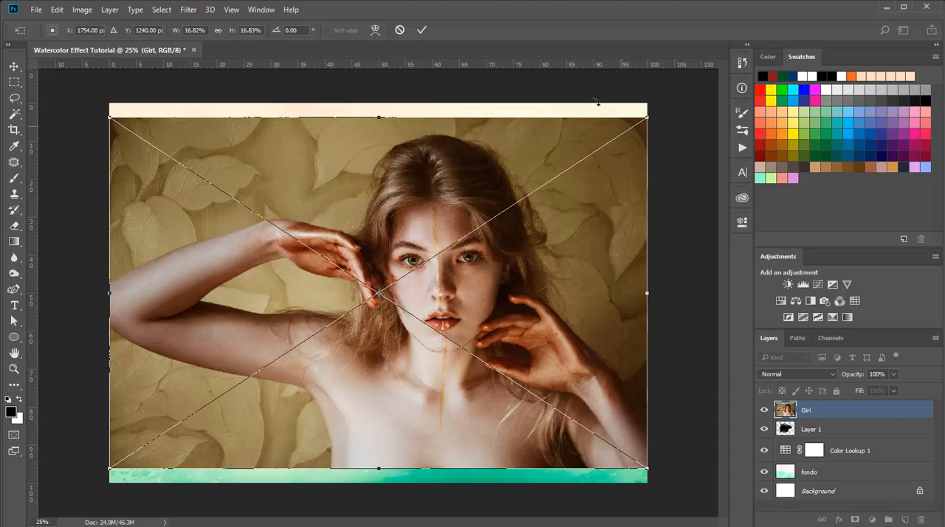
# - Place the Girl photo above Layer 1 and clip it to the black paint splash
pyautogui.click(421, 29)
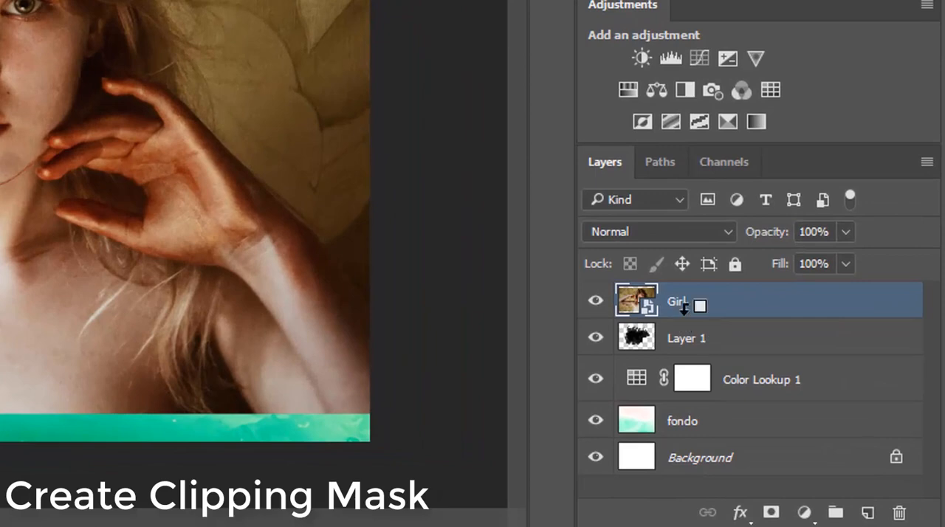
pyautogui.keyDown('alt'); pyautogui.click(685, 317); pyautogui.keyUp('alt')
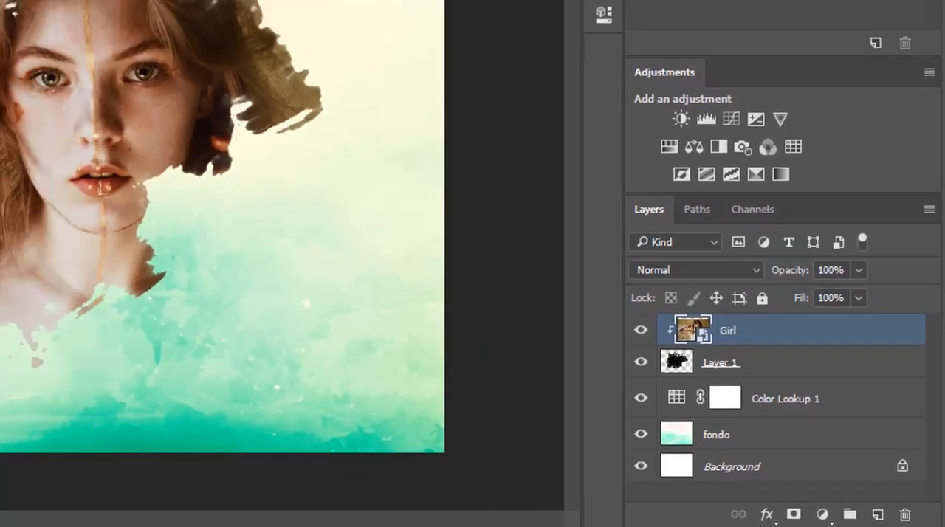
# - Scale the Girl photo to about 13.91% and reposition it inside the splash at about X 1586 px, Y 1240 px
pyautogui.hotkey('ctrl', 't')
pyautogui.moveTo(653, 116); pyautogui.dragTo(519, 201)
pyautogui.moveTo(402, 292); pyautogui.dragTo(452, 245)
pyautogui.moveTo(564, 405); pyautogui.dragTo(610, 421)
pyautogui.moveTo(517, 379); pyautogui.dragTo(500, 389)
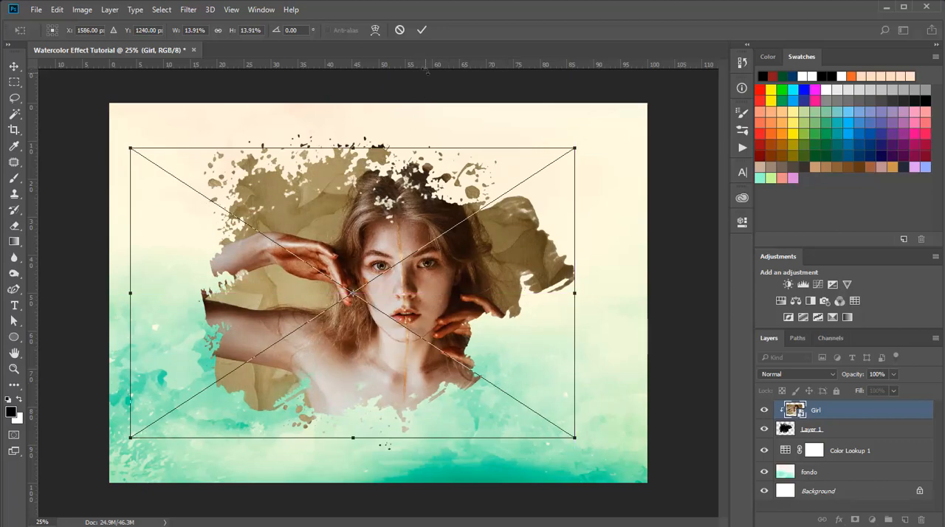
pyautogui.click(421, 35)
pyautogui.press('b')
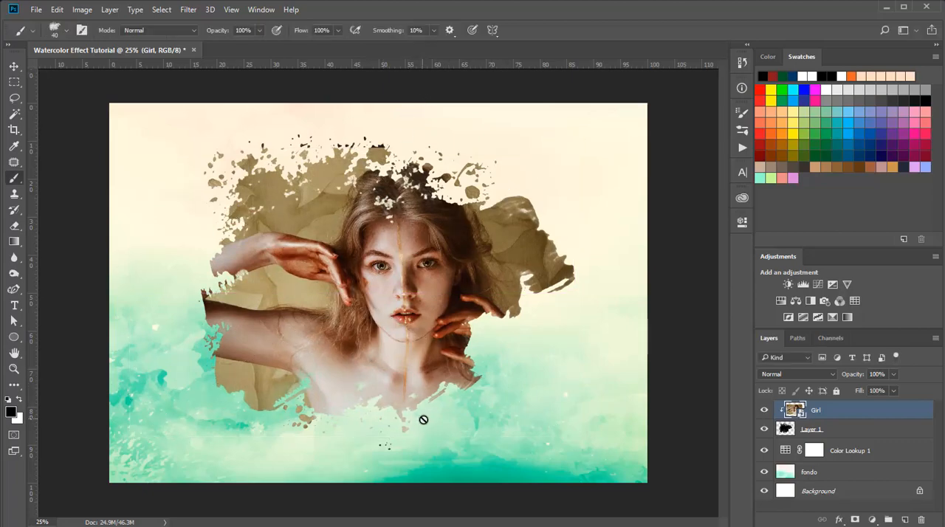
# - Rasterize the Girl smart object and erase the stray black specks below the splash on Layer 1 with the Eraser
pyautogui.scroll(4, 363, 449)
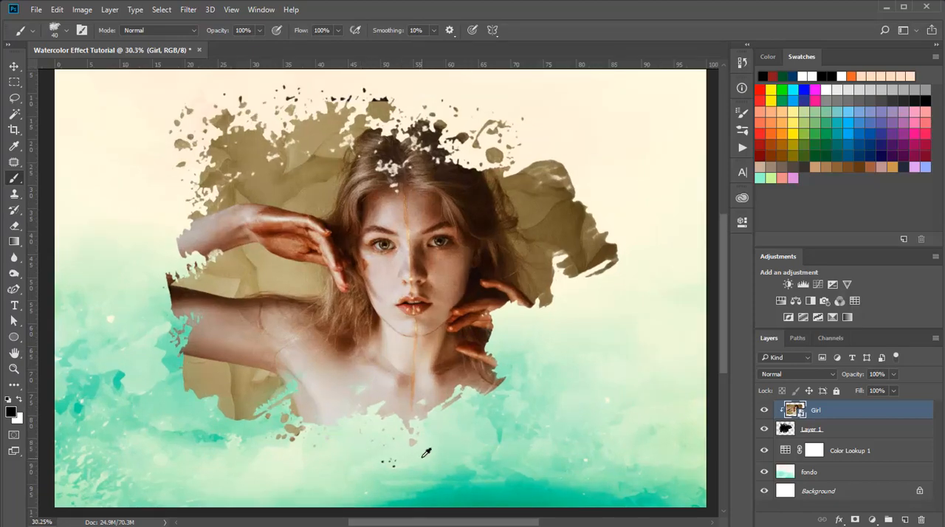
pyautogui.scroll(5, 422, 447)
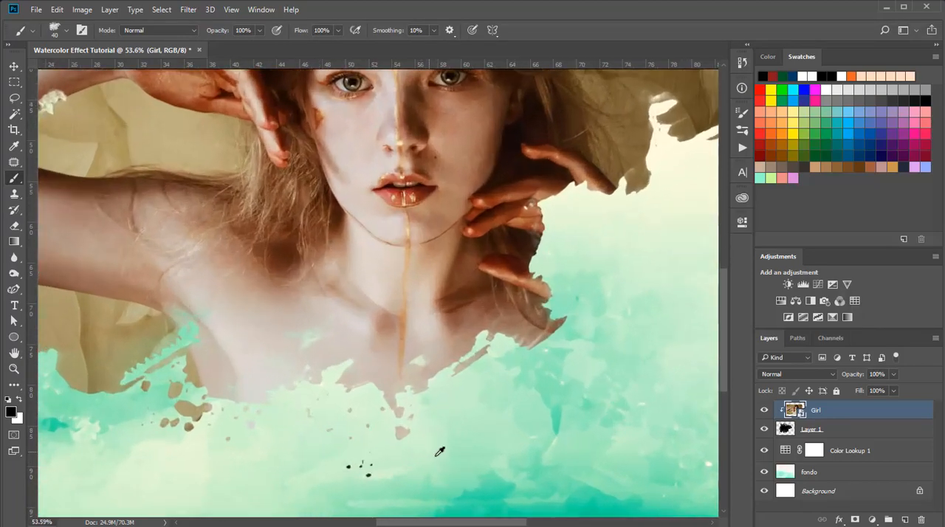
pyautogui.click(14, 225)
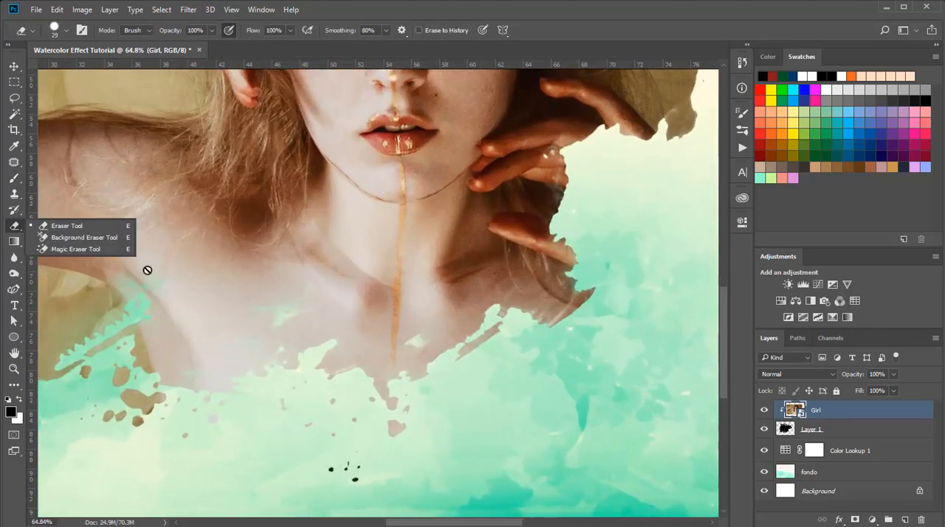
pyautogui.click(470, 388)
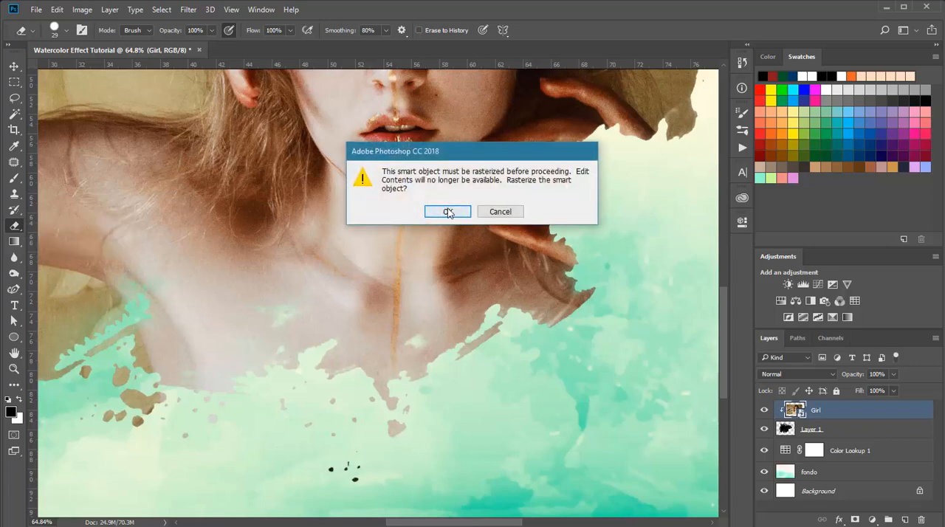
pyautogui.click(445, 212)
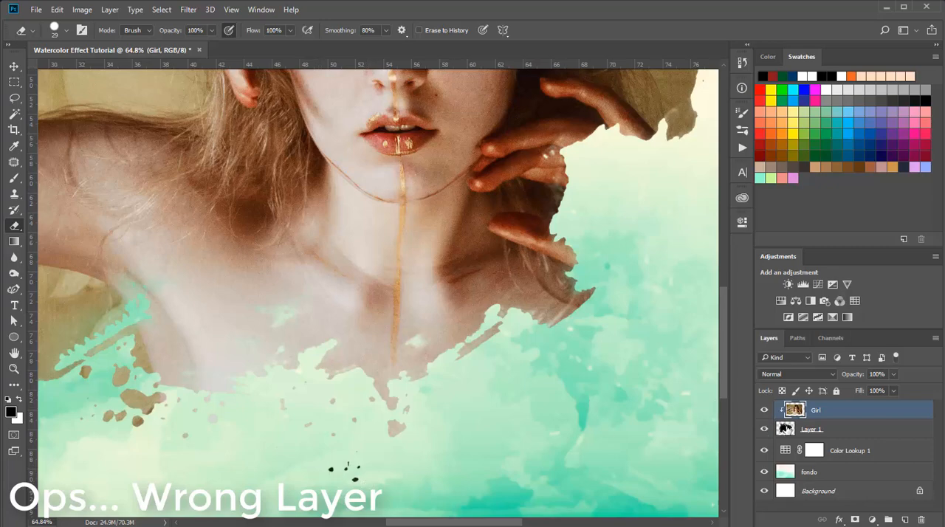
pyautogui.click(850, 429)
pyautogui.moveTo(345, 477)
pyautogui.mouseDown()
pyautogui.moveTo(327, 465)
pyautogui.moveTo(376, 469)
pyautogui.moveTo(336, 460)
pyautogui.moveTo(354, 450)
pyautogui.moveTo(363, 460)
pyautogui.mouseUp()
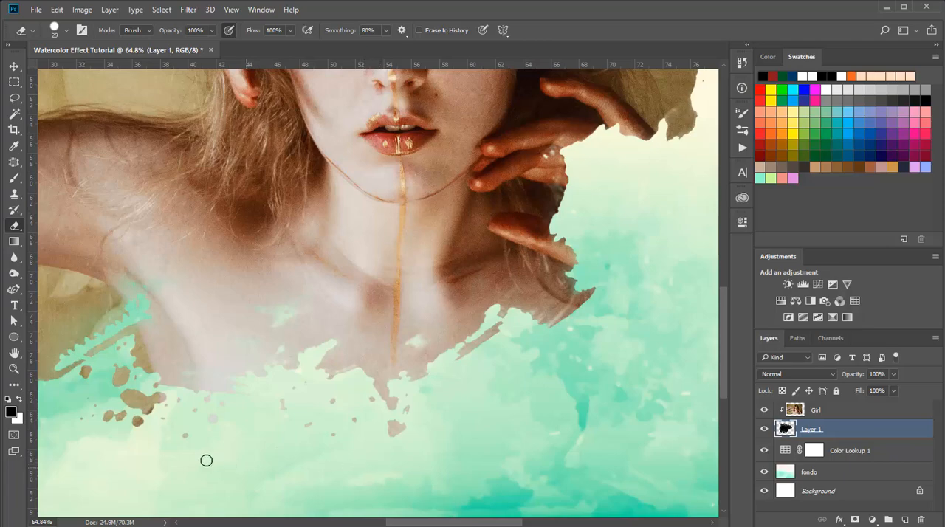
# - Move the Girl photo slightly up inside the splash to Y 1208 px with Free Transform
pyautogui.click(14, 368)
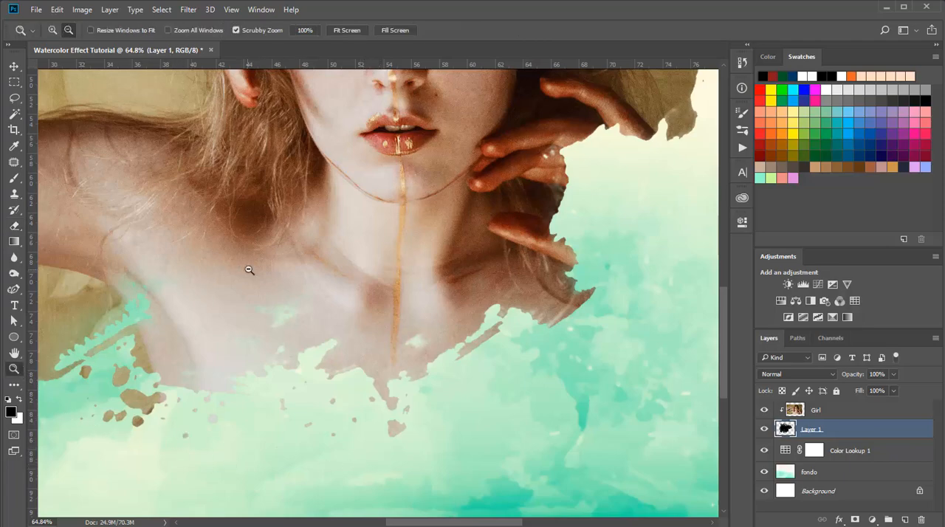
pyautogui.keyDown('alt'); pyautogui.click(249, 270); pyautogui.keyUp('alt')
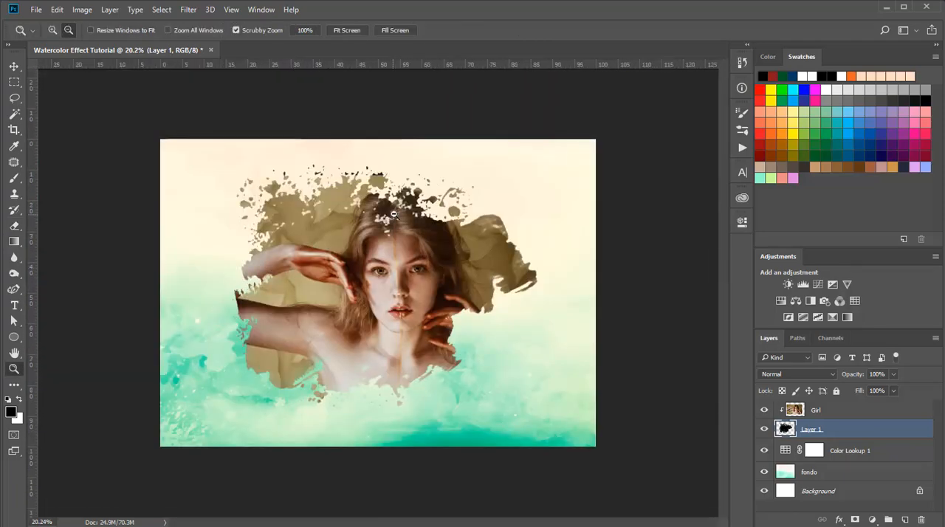
pyautogui.moveTo(377, 196); pyautogui.dragTo(387, 198)
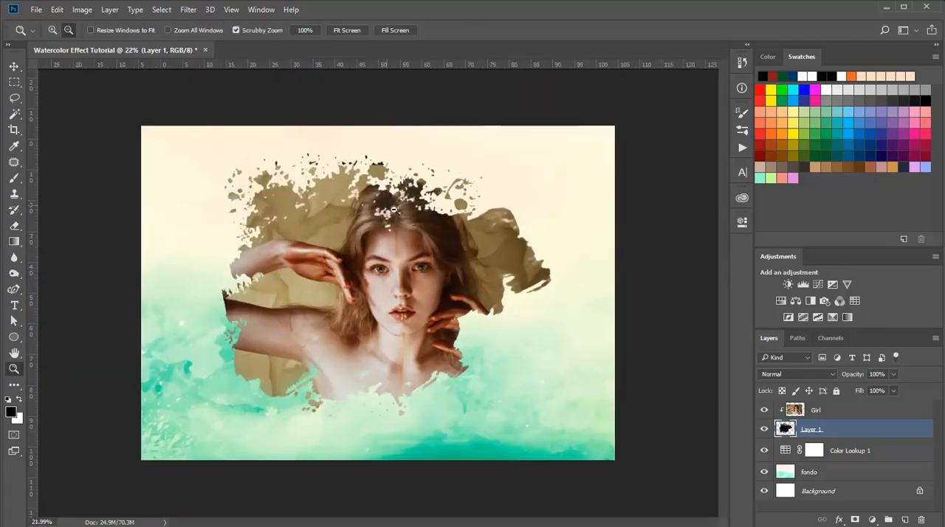
pyautogui.click(790, 415)
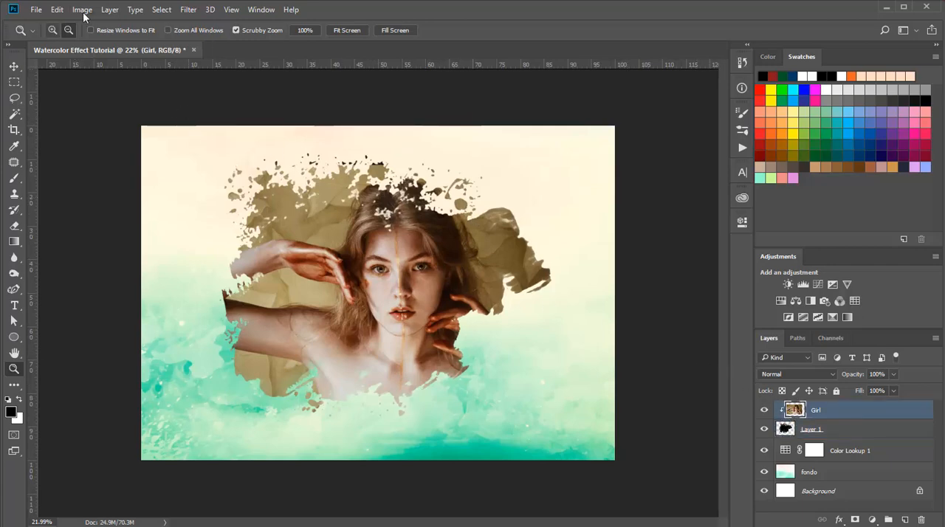
pyautogui.click(57, 10)
pyautogui.click(159, 262)
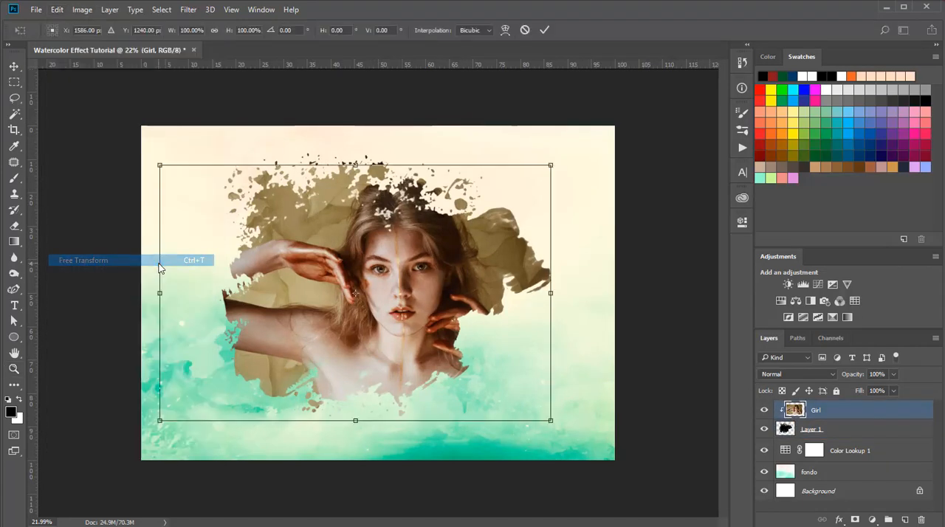
pyautogui.moveTo(356, 293); pyautogui.dragTo(355, 289)
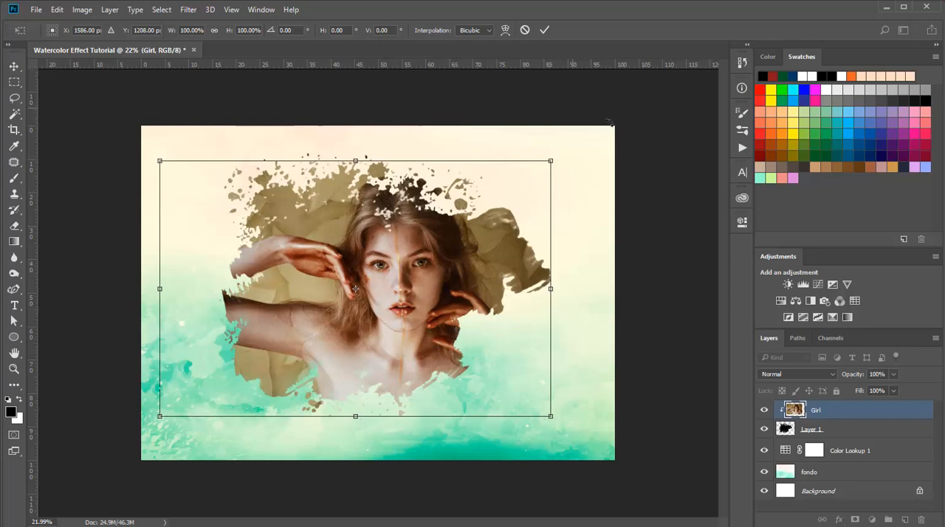
pyautogui.click(545, 29)
# - Erase the stray black specks above the girl's head on Layer 1 with the Eraser tool
pyautogui.press('z')
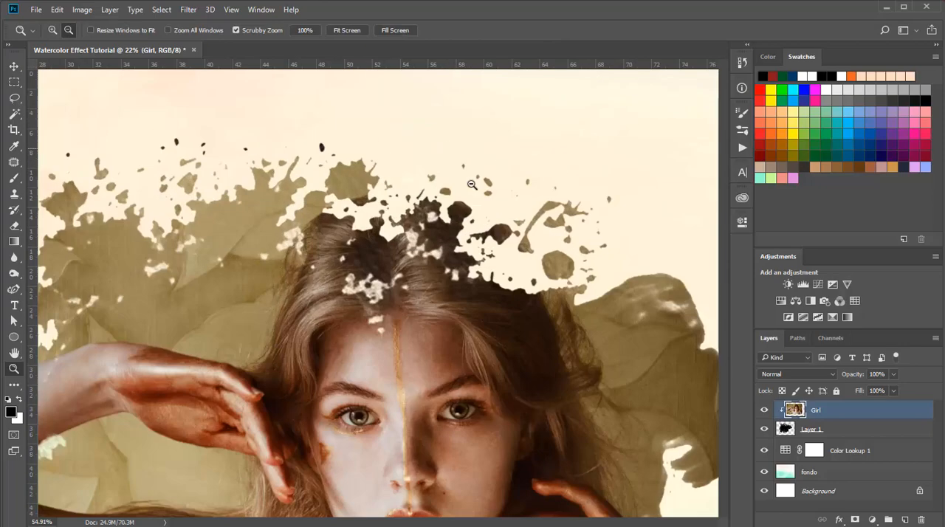
pyautogui.moveTo(397, 149); pyautogui.dragTo(487, 194)
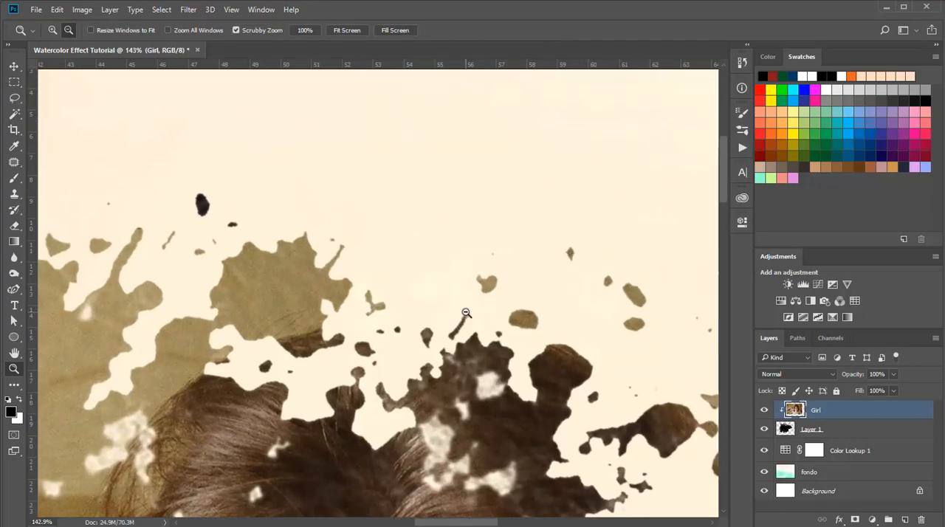
pyautogui.click(819, 432)
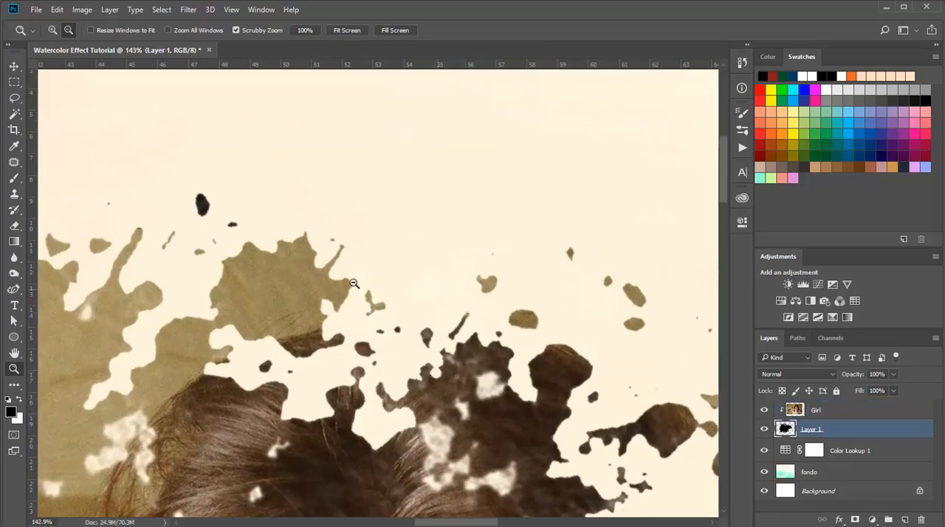
pyautogui.click(15, 226)
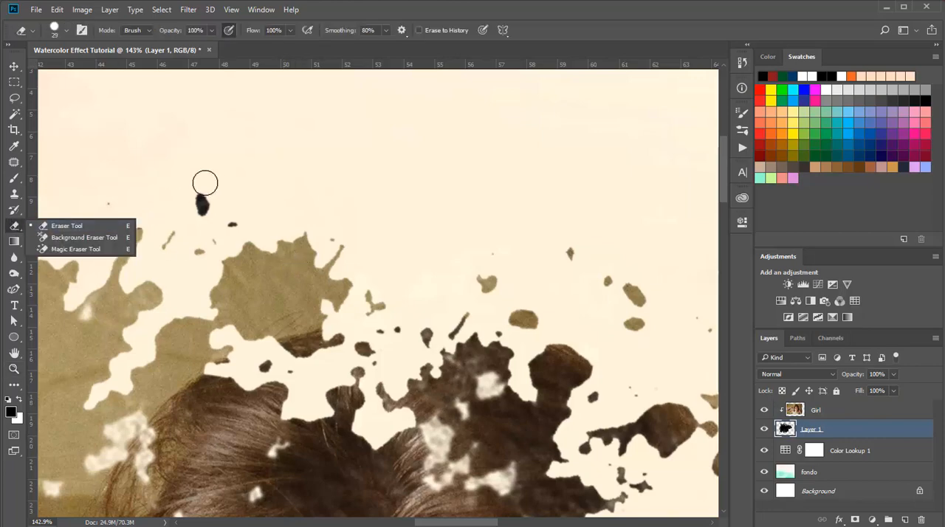
pyautogui.moveTo(207, 189)
pyautogui.mouseDown()
pyautogui.moveTo(214, 213)
pyautogui.moveTo(187, 213)
pyautogui.moveTo(197, 192)
pyautogui.moveTo(236, 219)
pyautogui.mouseUp()
pyautogui.moveTo(122, 201); pyautogui.dragTo(83, 188)
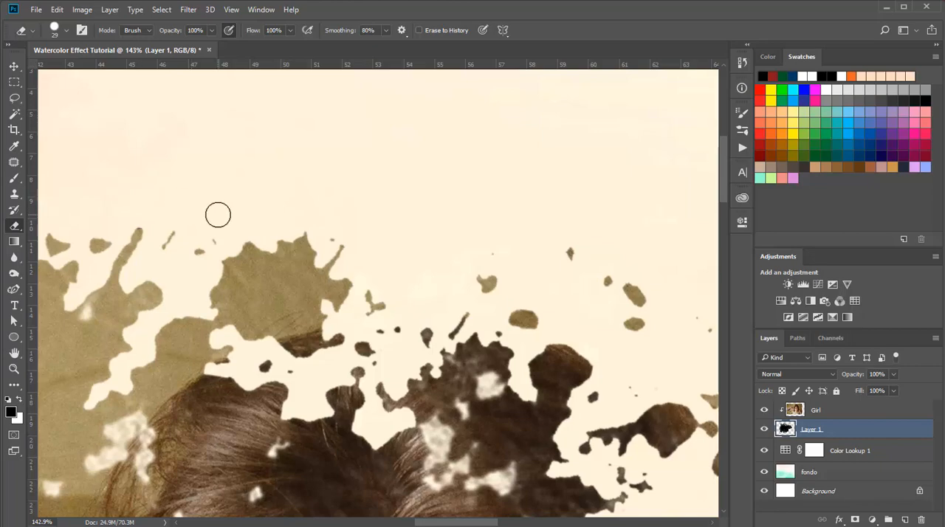
pyautogui.click(217, 239)
# - Erase the remaining black specks above the upper-left part of the splash on Layer 1
pyautogui.click(13, 369)
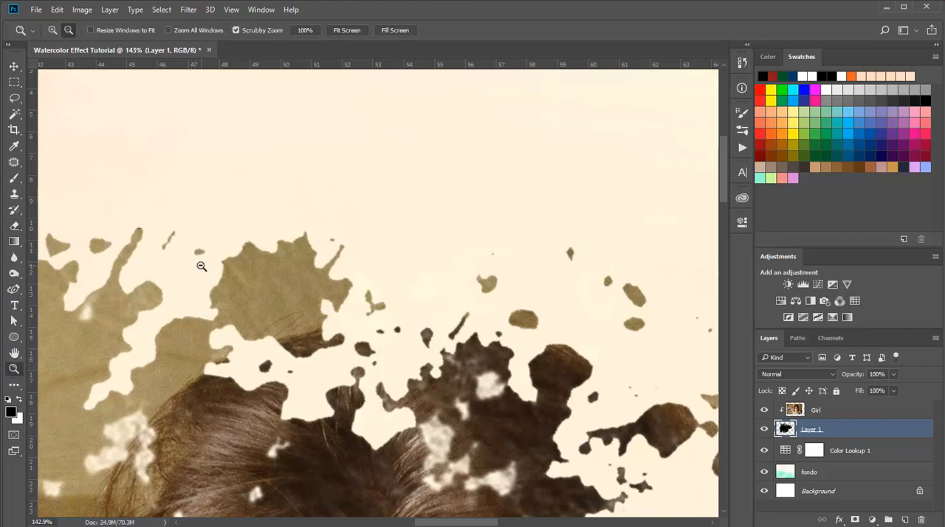
pyautogui.moveTo(202, 267); pyautogui.dragTo(117, 323)
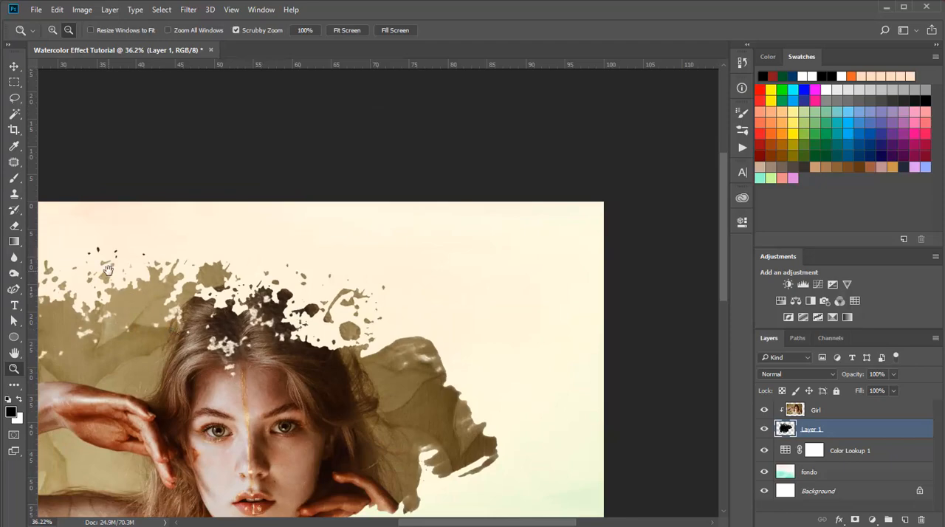
pyautogui.moveTo(108, 273); pyautogui.dragTo(267, 295)
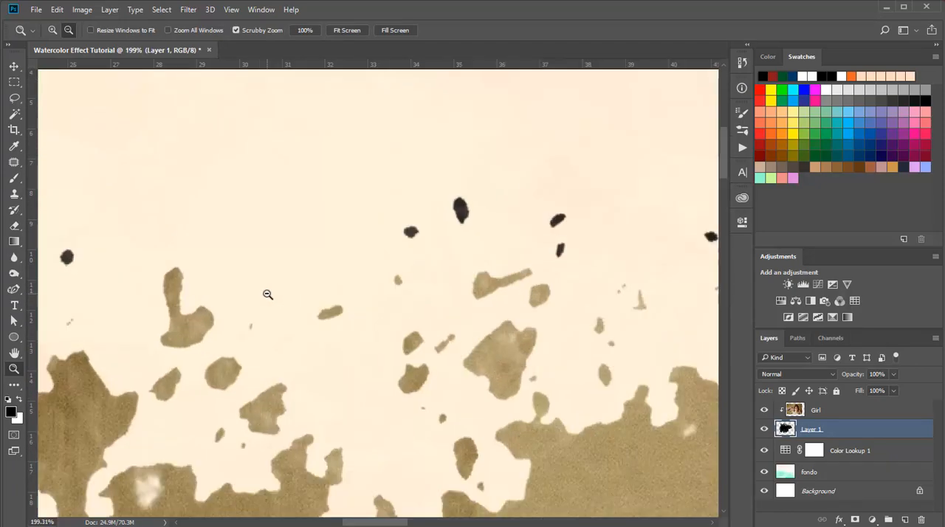
pyautogui.rightClick(14, 225)
pyautogui.click(70, 222)
pyautogui.click(67, 256)
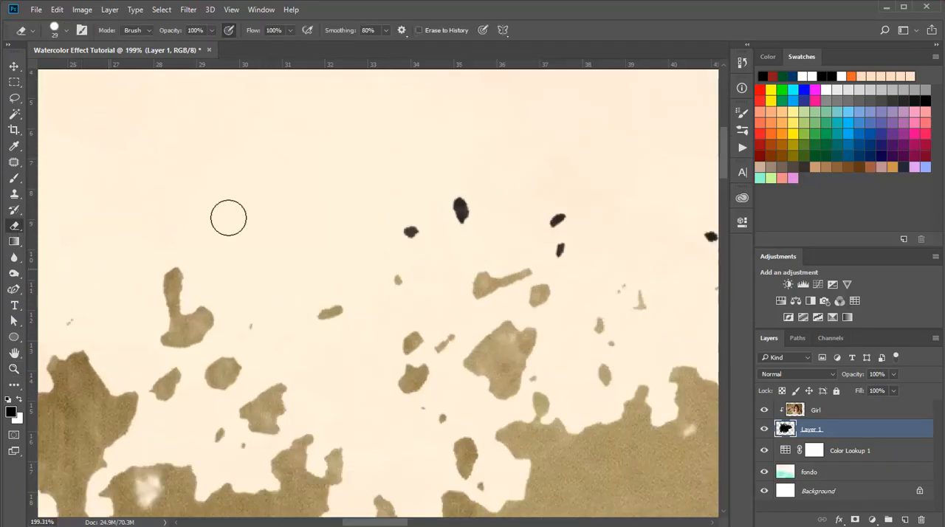
pyautogui.moveTo(399, 232)
pyautogui.mouseDown()
pyautogui.moveTo(444, 221)
pyautogui.moveTo(440, 198)
pyautogui.moveTo(588, 221)
pyautogui.moveTo(561, 244)
pyautogui.moveTo(573, 261)
pyautogui.moveTo(554, 253)
pyautogui.mouseUp()
pyautogui.hscroll(5, 573, 261)
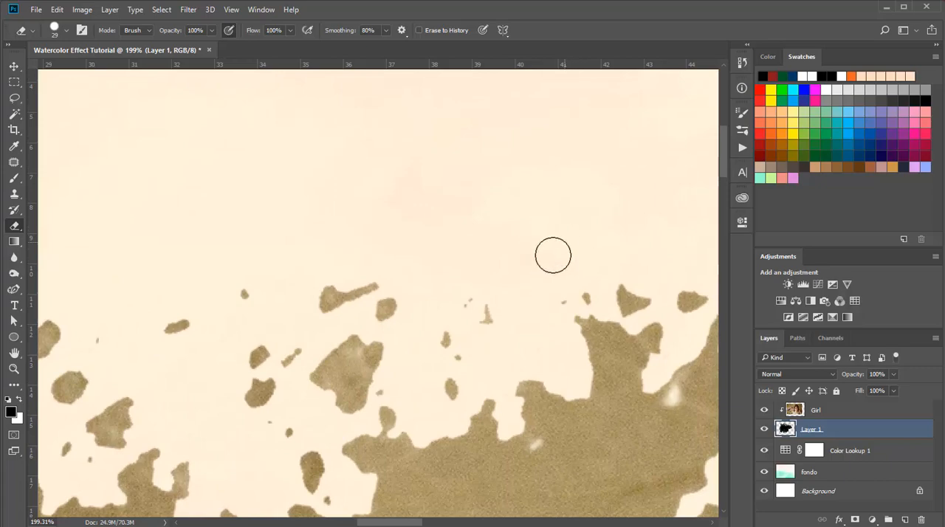
# - Check the whole composition for leftover black specks and toggle the Girl layer's visibility off and on
pyautogui.click(13, 372)
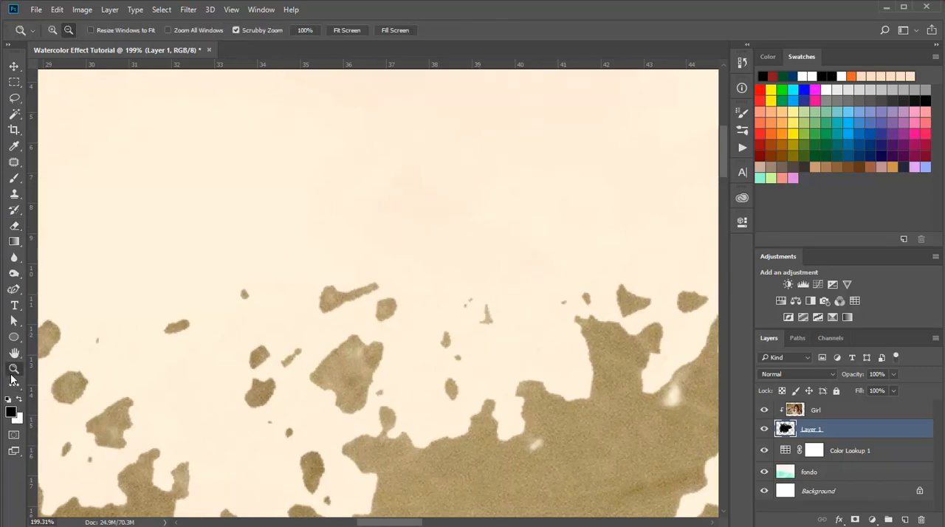
pyautogui.moveTo(204, 298); pyautogui.dragTo(178, 326)
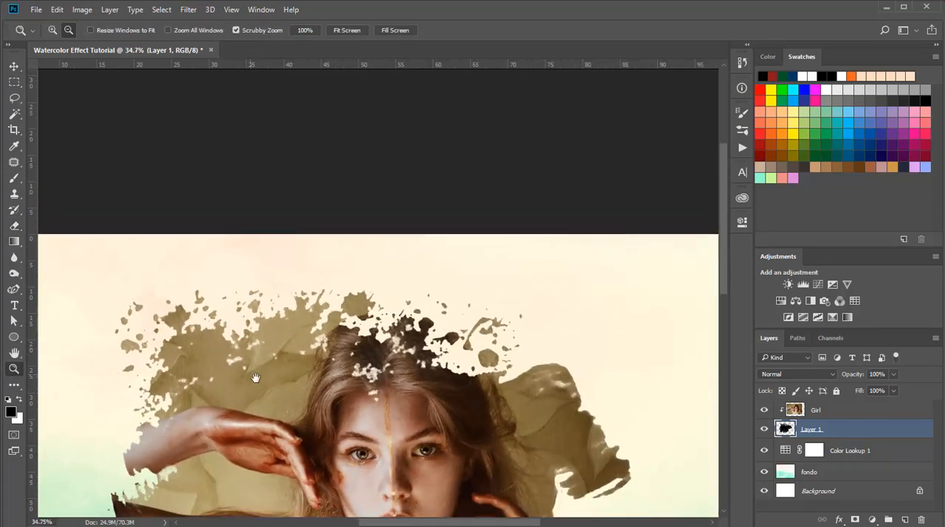
pyautogui.moveTo(255, 378); pyautogui.dragTo(124, 353)
pyautogui.moveTo(236, 296); pyautogui.dragTo(222, 310)
pyautogui.click(267, 349)
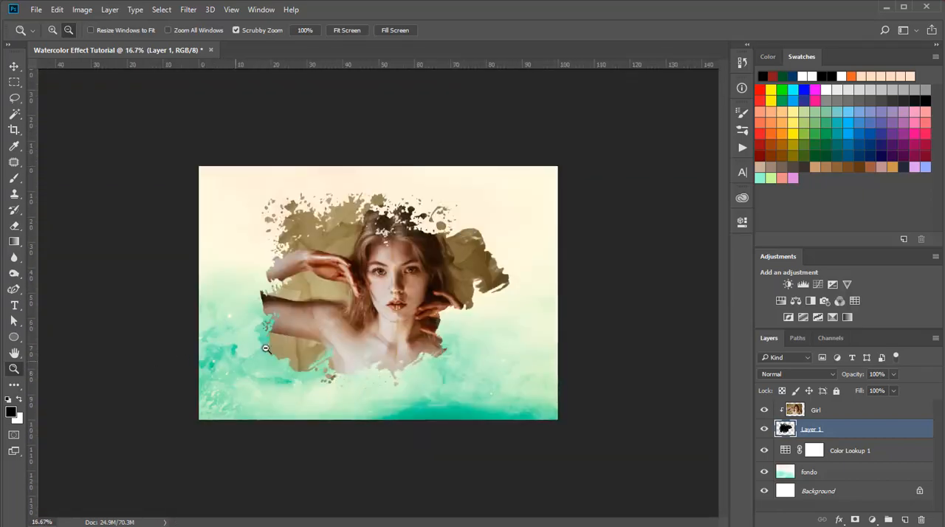
pyautogui.moveTo(266, 349); pyautogui.dragTo(259, 379)
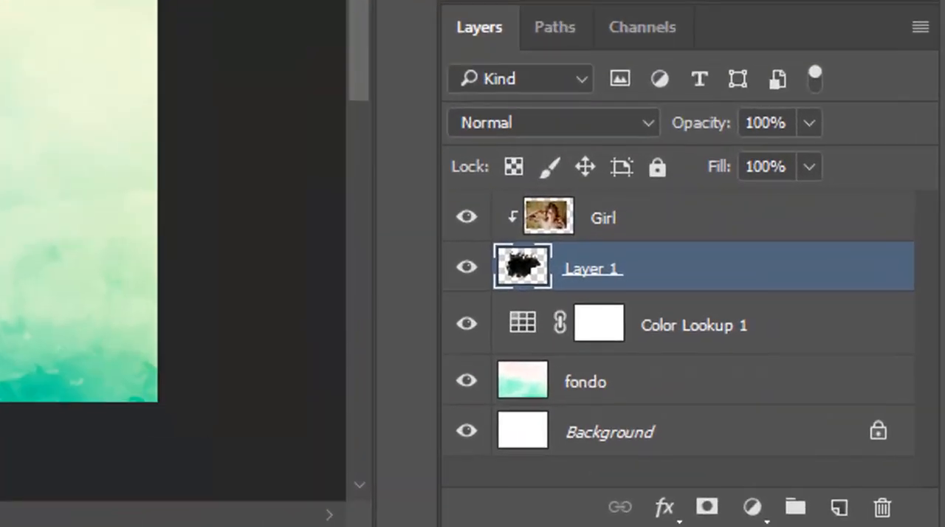
pyautogui.click(472, 232)
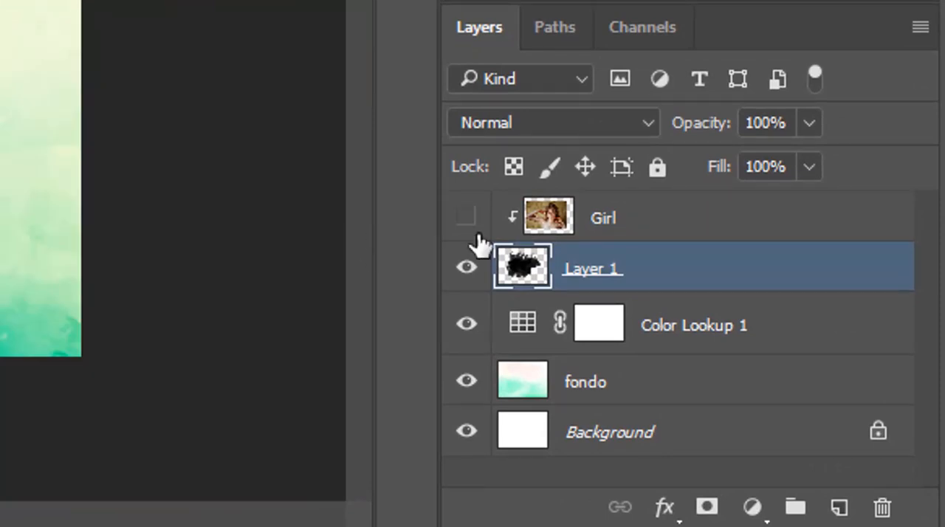
pyautogui.click(471, 232)
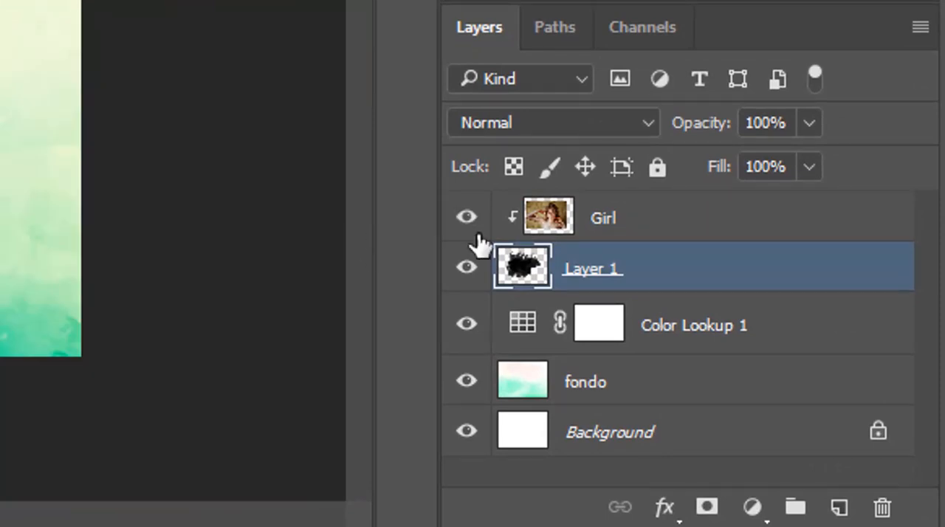
# - Add a Gradient fill layer directly above the Girl layer
pyautogui.click(750, 229)
pyautogui.click(752, 507)
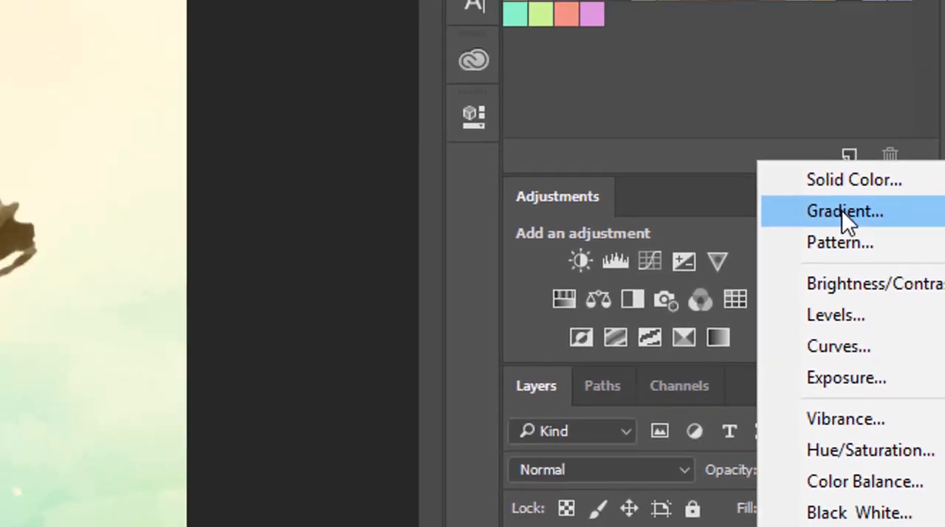
pyautogui.click(829, 186)
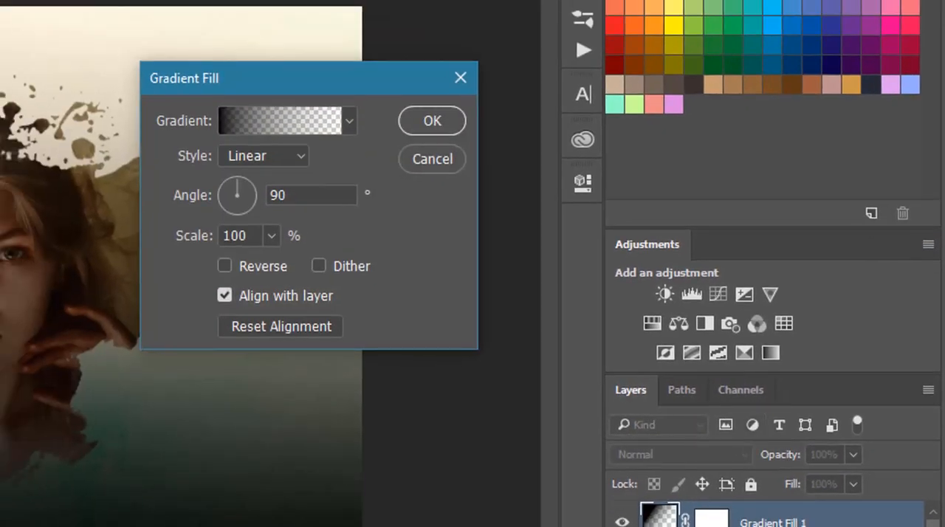
# - Set the fill layer's gradient to the Custom red-to-blue preset and confirm its red starting stop as #810d0d
pyautogui.press('alt')
pyautogui.click(275, 124)
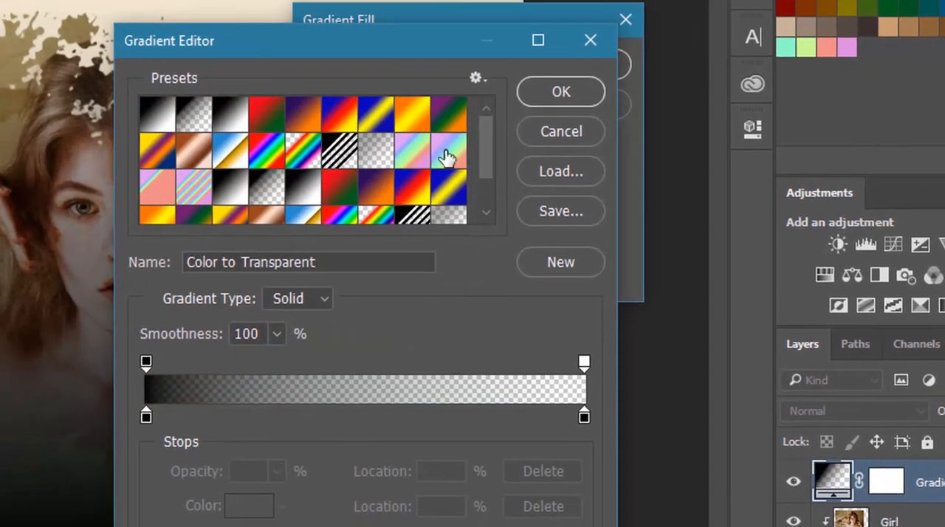
pyautogui.moveTo(491, 159); pyautogui.dragTo(503, 218)
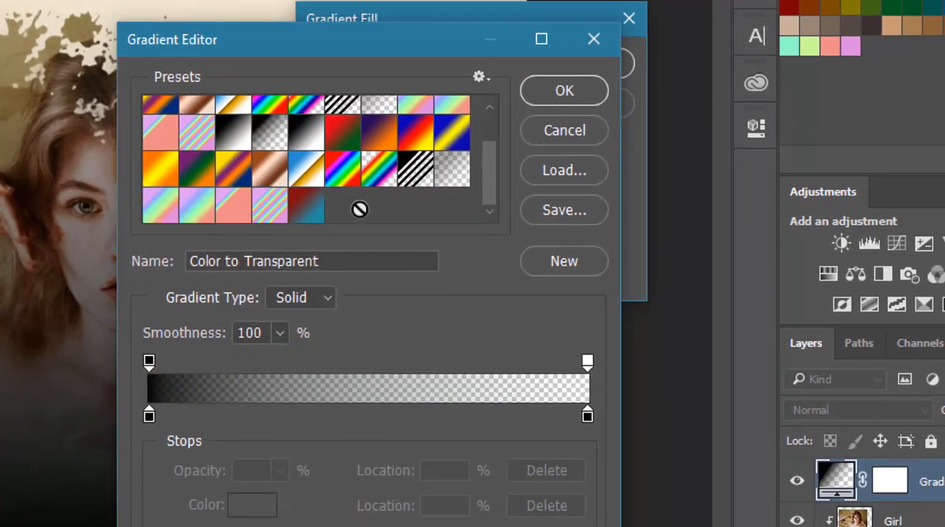
pyautogui.click(306, 206)
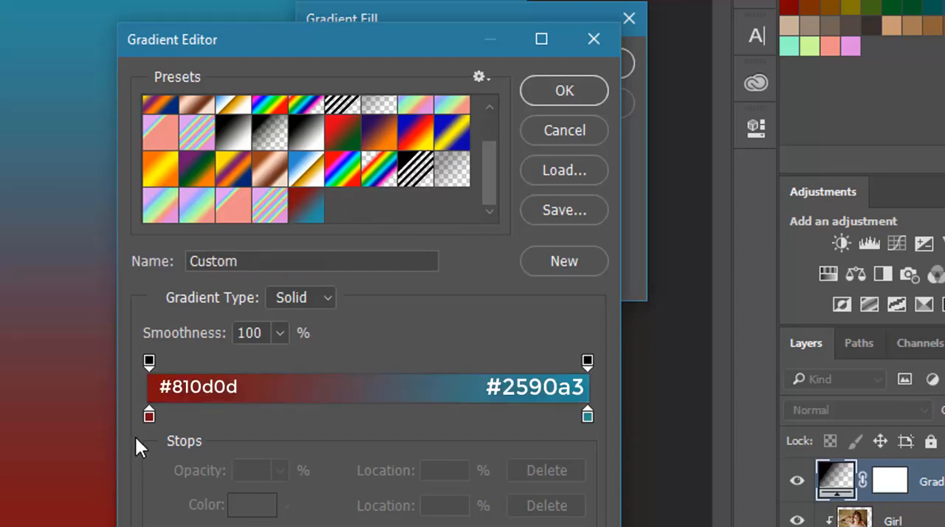
pyautogui.click(149, 411)
pyautogui.click(240, 506)
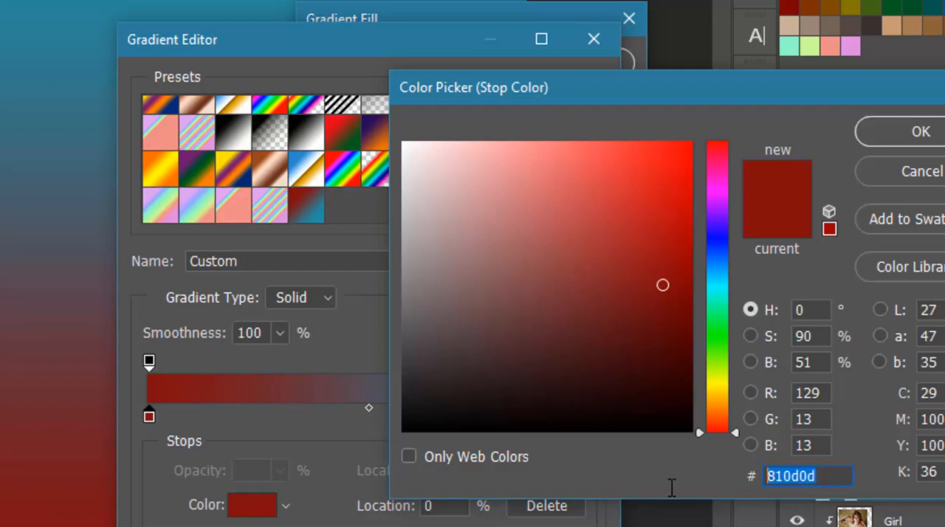
pyautogui.click(882, 131)
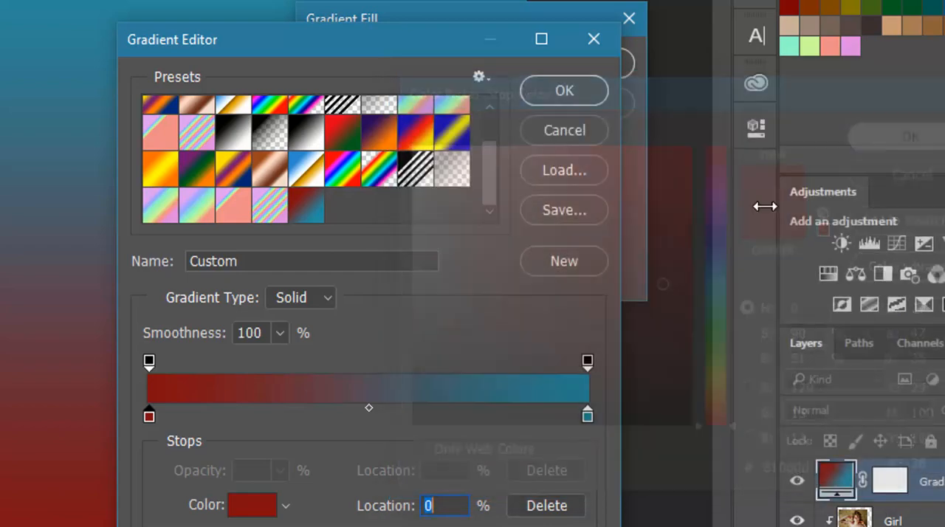
# - Confirm the gradient's blue ending stop as #2590a3 and apply the linear gradient fill at a 90° angle
pyautogui.click(586, 417)
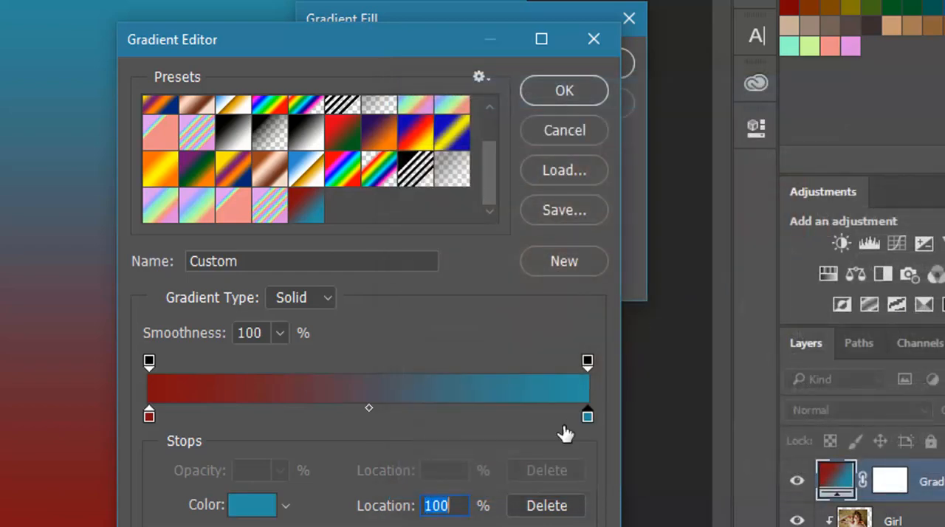
pyautogui.click(259, 507)
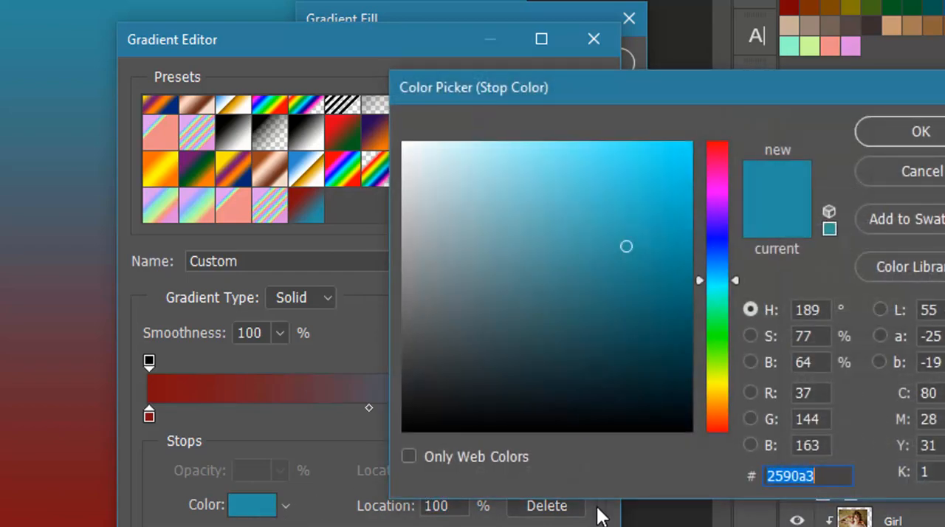
pyautogui.click(805, 477)
pyautogui.doubleClick(823, 477)
pyautogui.click(864, 129)
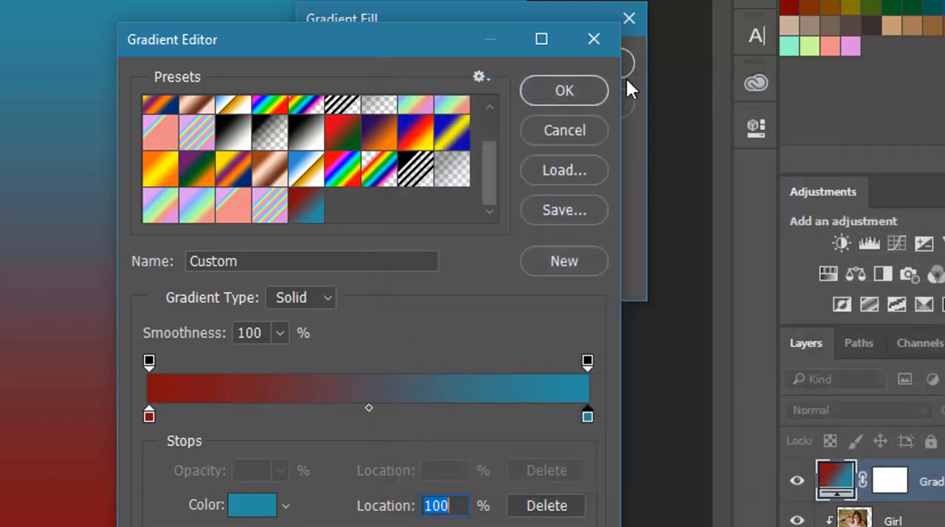
pyautogui.click(551, 90)
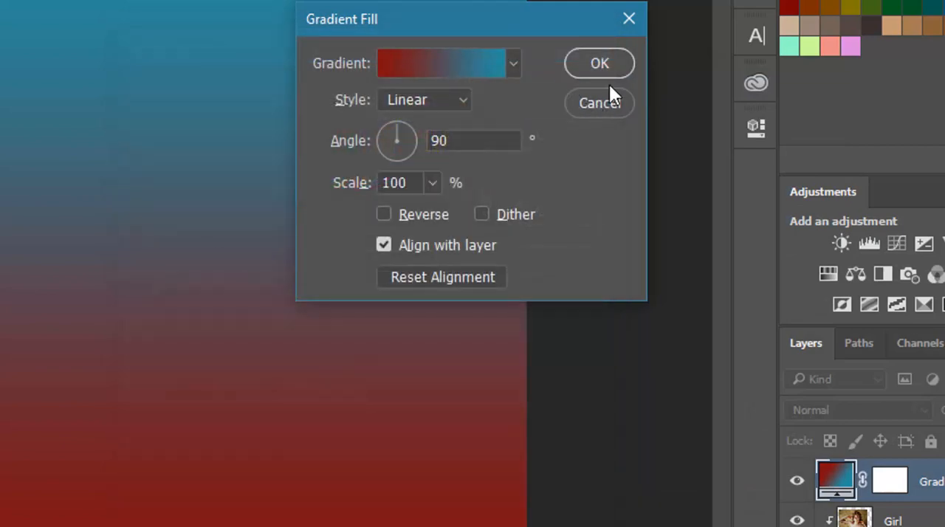
pyautogui.click(603, 75)
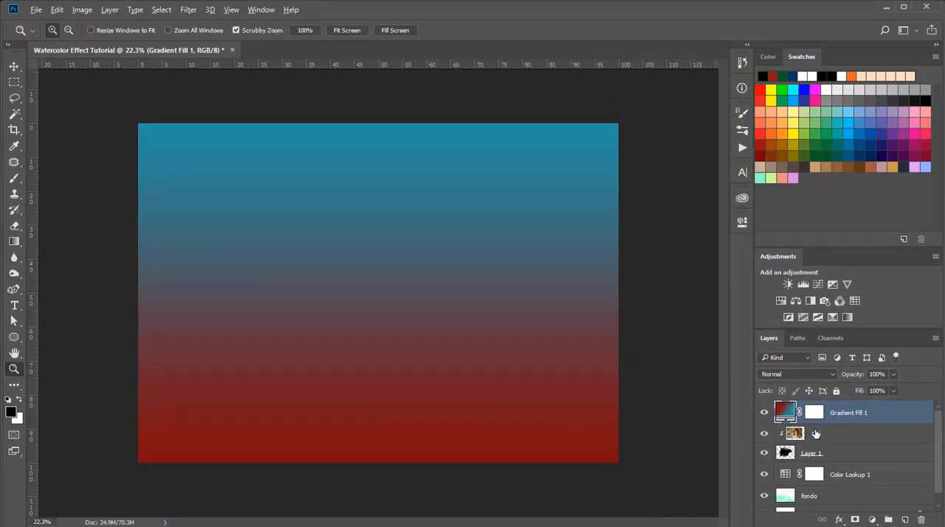
# - Clip Gradient Fill 1 to the layers below, set its blend mode to Linear Dodge (Add), and compare the image with and without it
pyautogui.keyDown('alt'); pyautogui.click(801, 422); pyautogui.keyUp('alt')
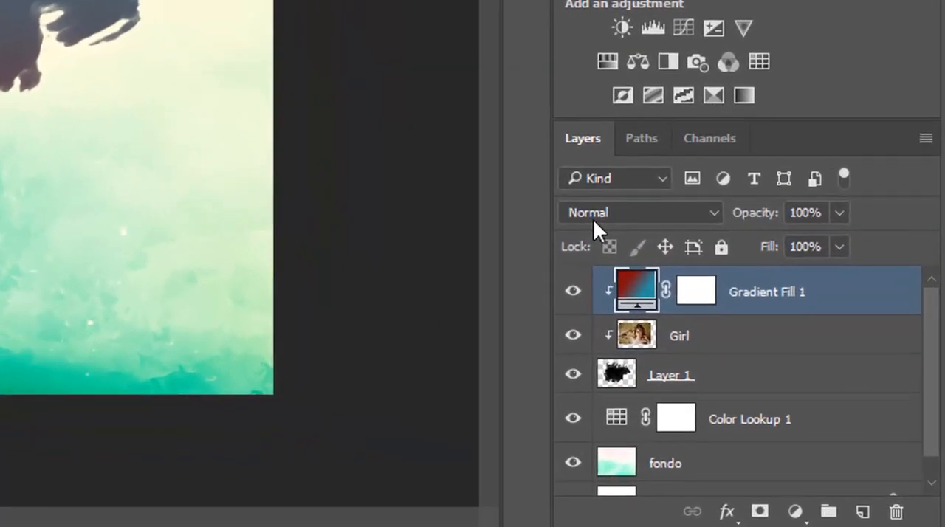
pyautogui.click(774, 378)
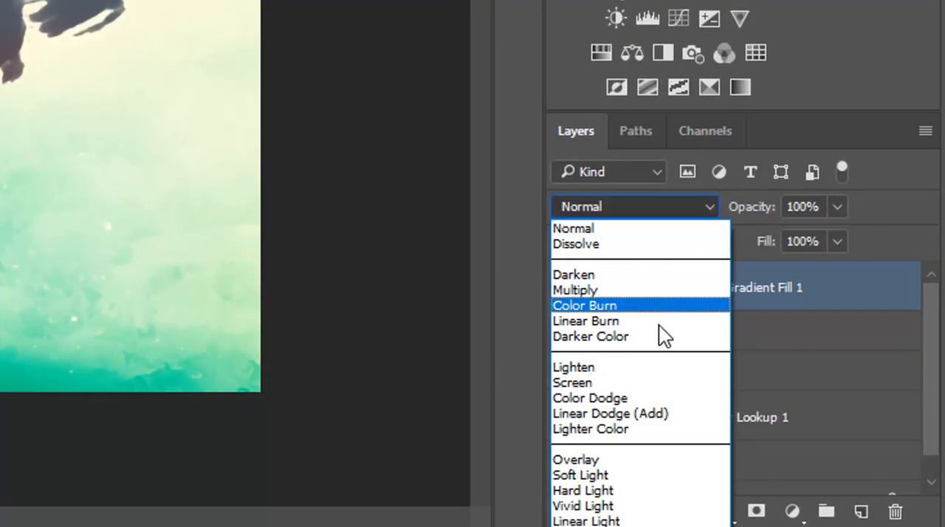
pyautogui.click(679, 417)
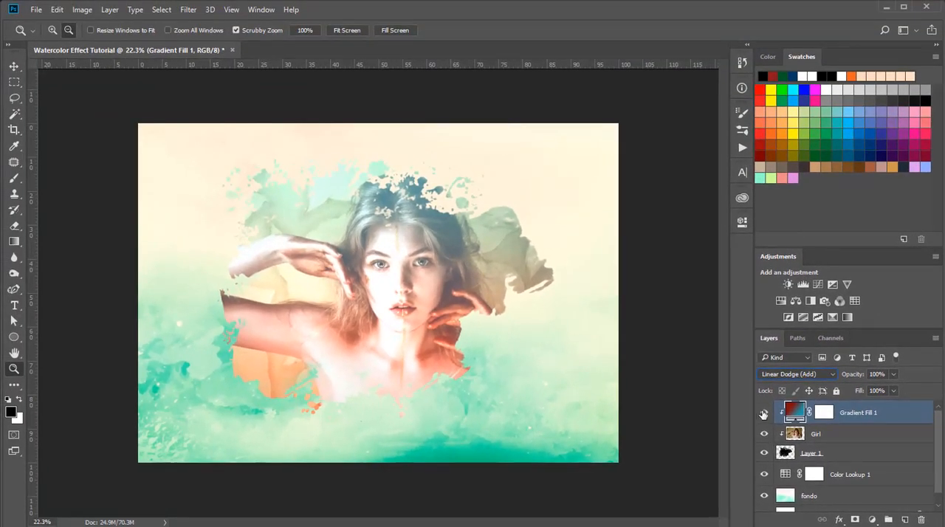
pyautogui.click(764, 414)
pyautogui.click(764, 414)
# - Add a new empty layer above Gradient Fill 1 and clip it to the layers below
pyautogui.click(905, 521)
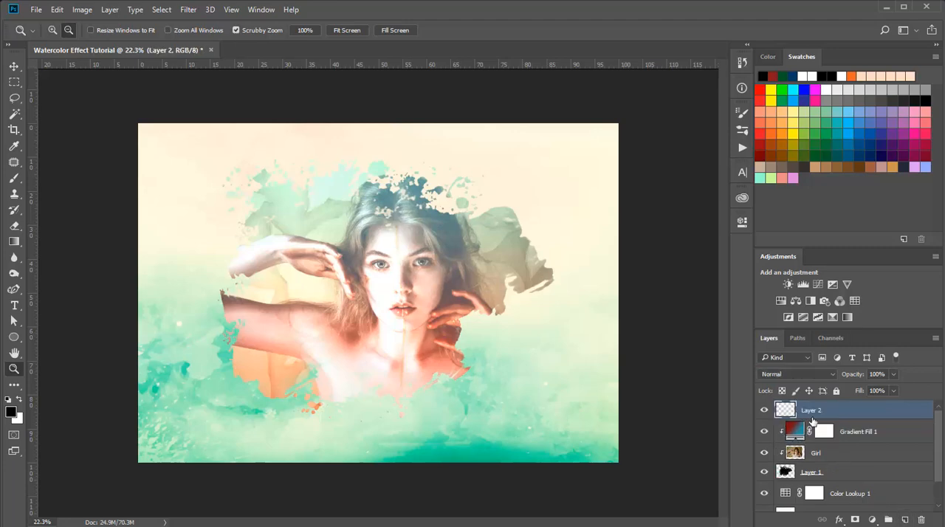
pyautogui.press('alt')
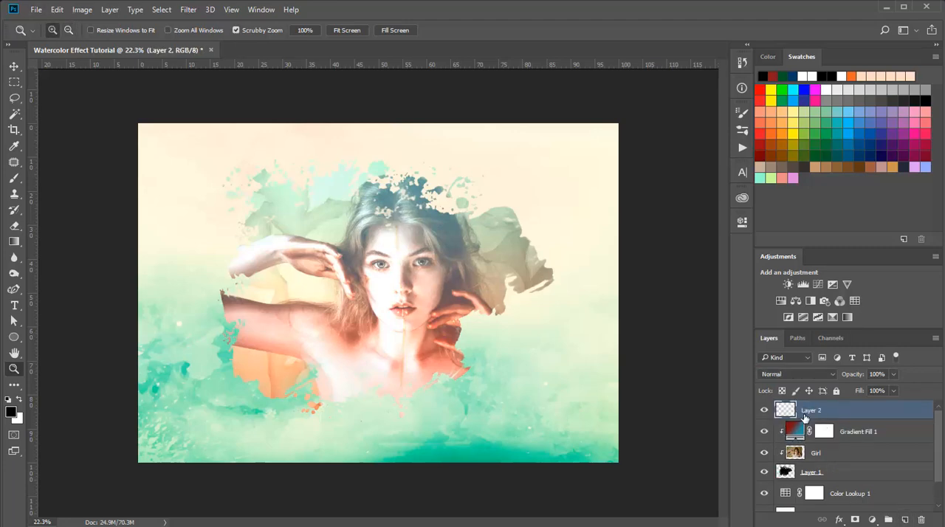
pyautogui.keyDown('alt'); pyautogui.click(814, 415); pyautogui.keyUp('alt')
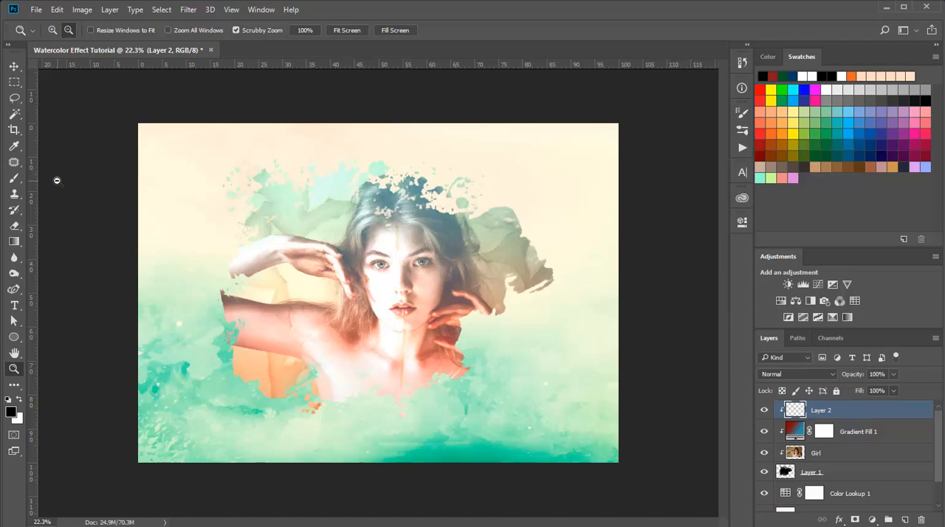
# - Set up the Brush tool with the Soft Round tip at a size of 1500 px
pyautogui.click(14, 178)
pyautogui.click(68, 30)
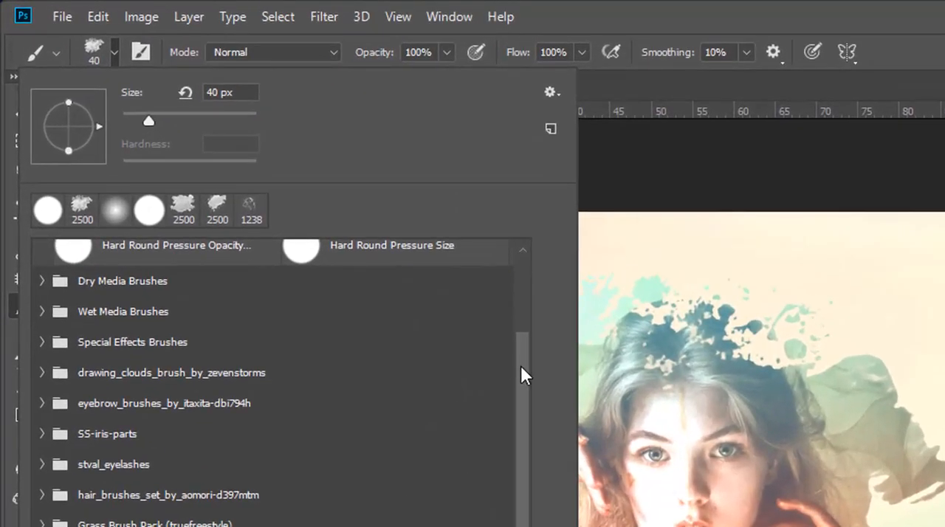
pyautogui.moveTo(303, 218); pyautogui.dragTo(313, 159)
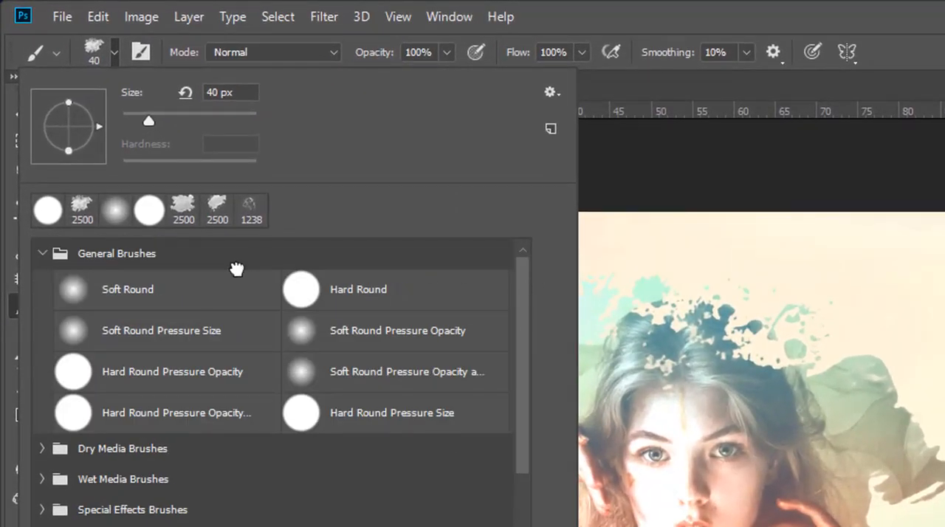
pyautogui.click(178, 282)
pyautogui.click(243, 89)
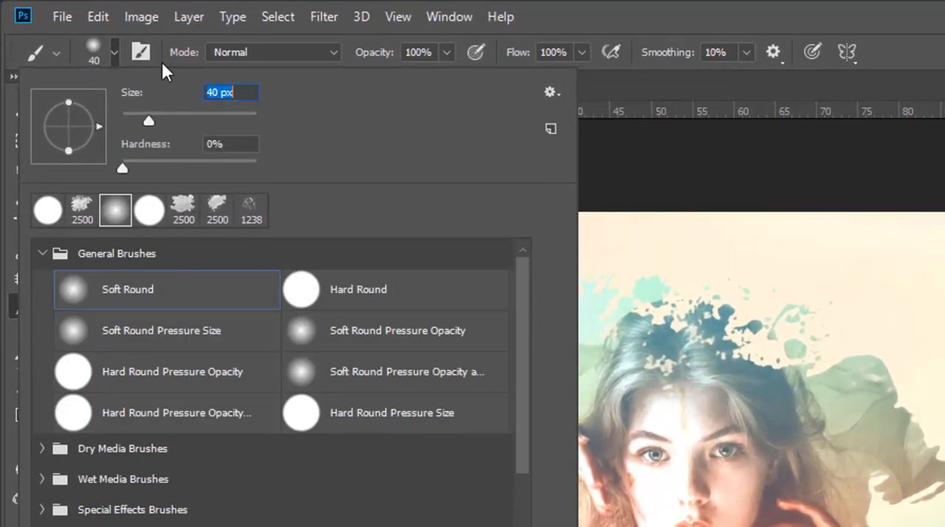
pyautogui.write('1')
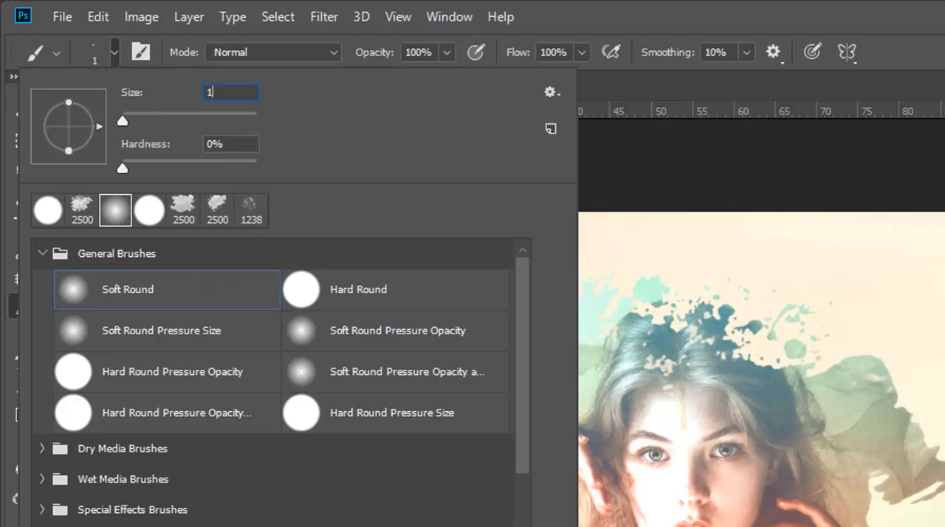
pyautogui.write('5')
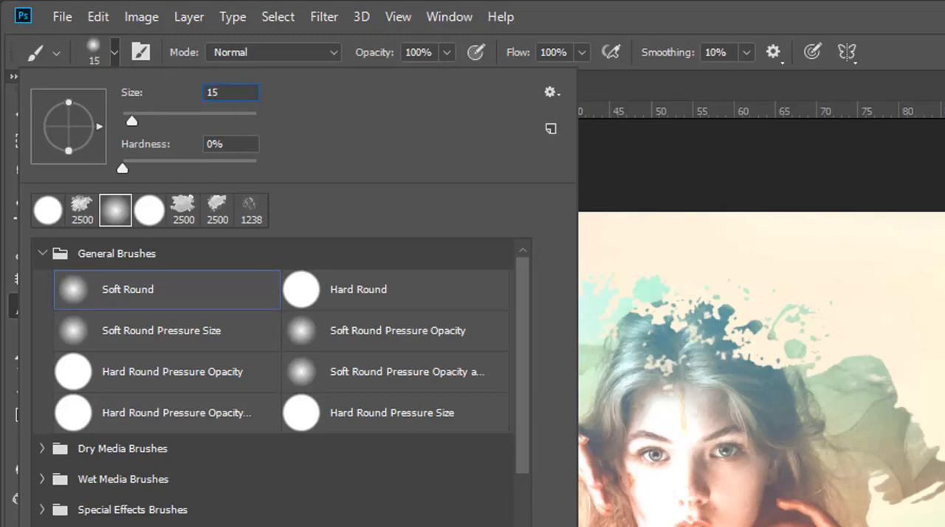
pyautogui.write('00')
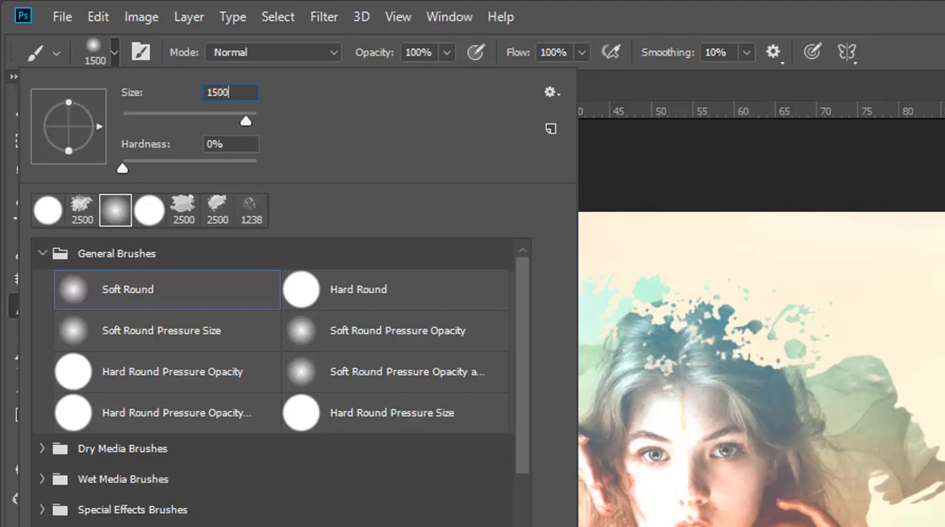
pyautogui.press('Return')
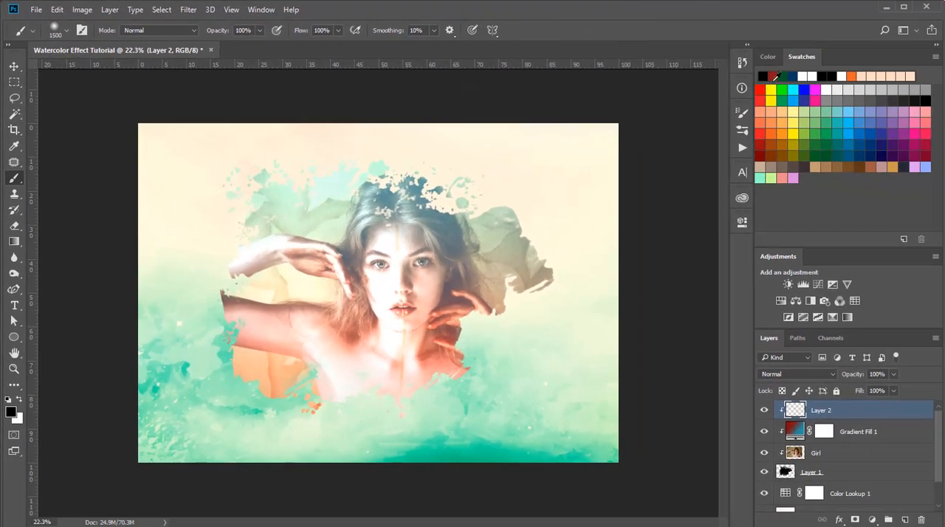
# - Paint the right part of the splash on Layer 2 with dark red #8b1616, covering the right half of the girl's face
pyautogui.click(773, 77)
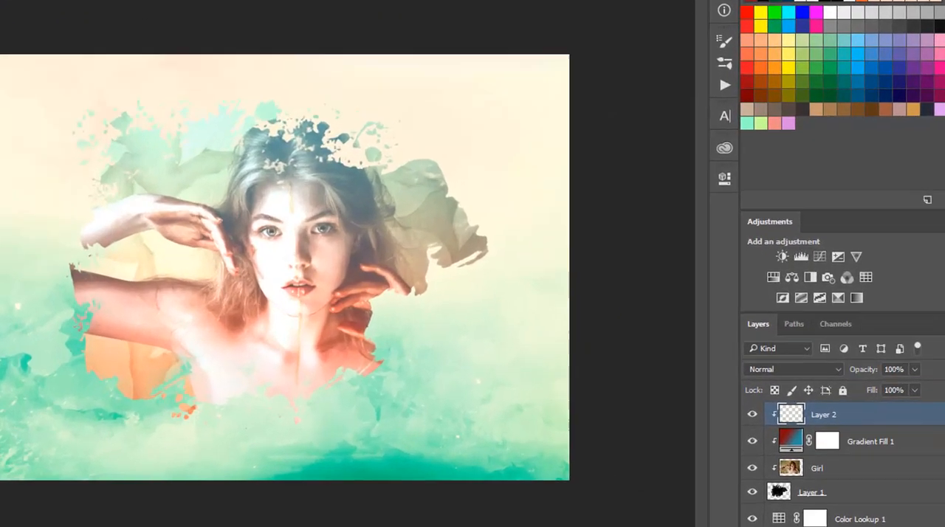
pyautogui.click(14, 414)
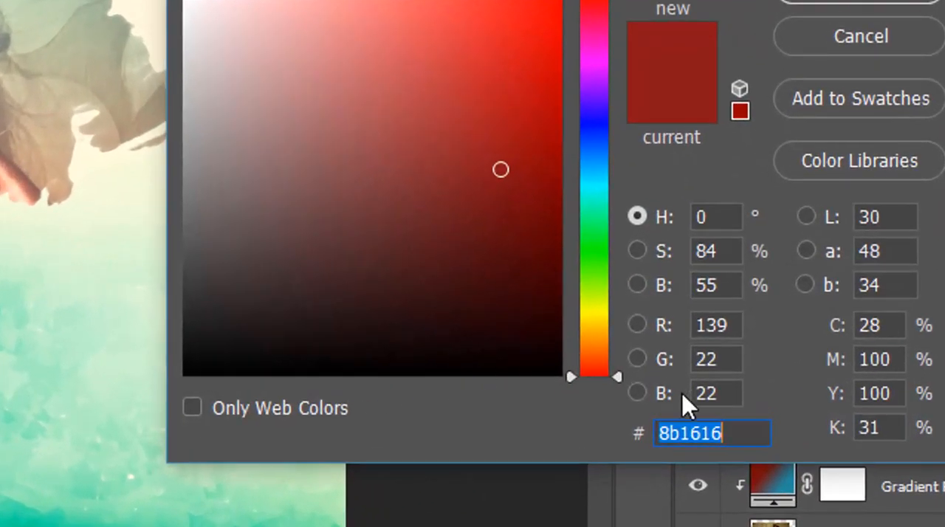
pyautogui.click(737, 408)
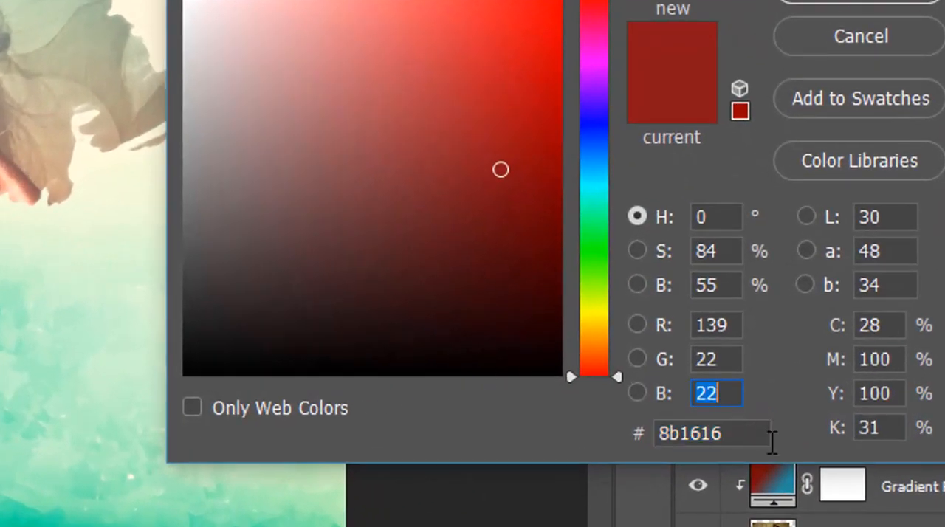
pyautogui.click(755, 431)
pyautogui.moveTo(665, 432); pyautogui.dragTo(942, 47)
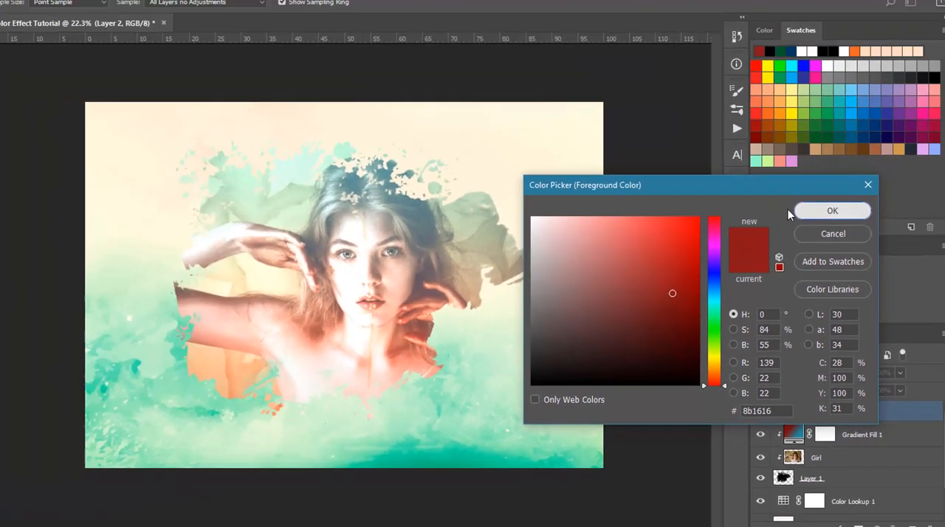
pyautogui.click(857, 1)
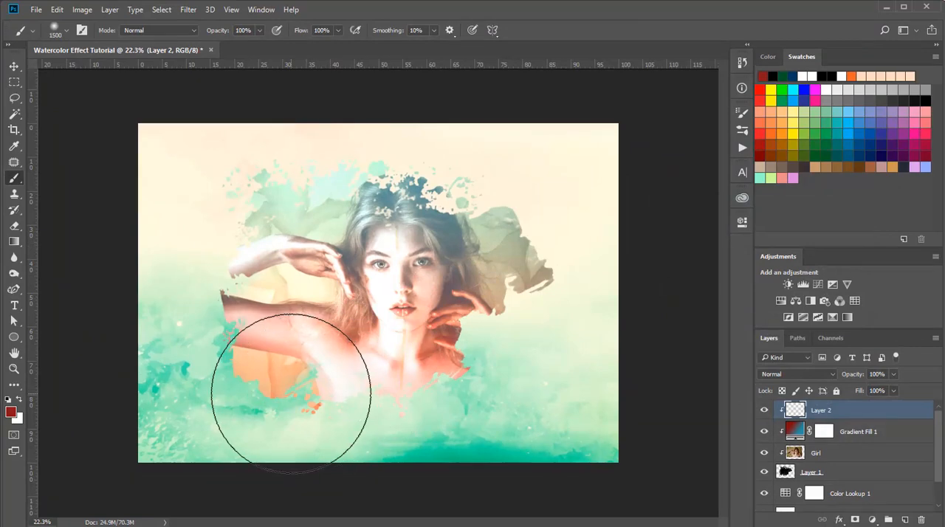
pyautogui.click(467, 278)
pyautogui.moveTo(467, 277)
pyautogui.mouseDown()
pyautogui.moveTo(456, 296)
pyautogui.moveTo(490, 291)
pyautogui.moveTo(542, 363)
pyautogui.moveTo(500, 376)
pyautogui.mouseUp()
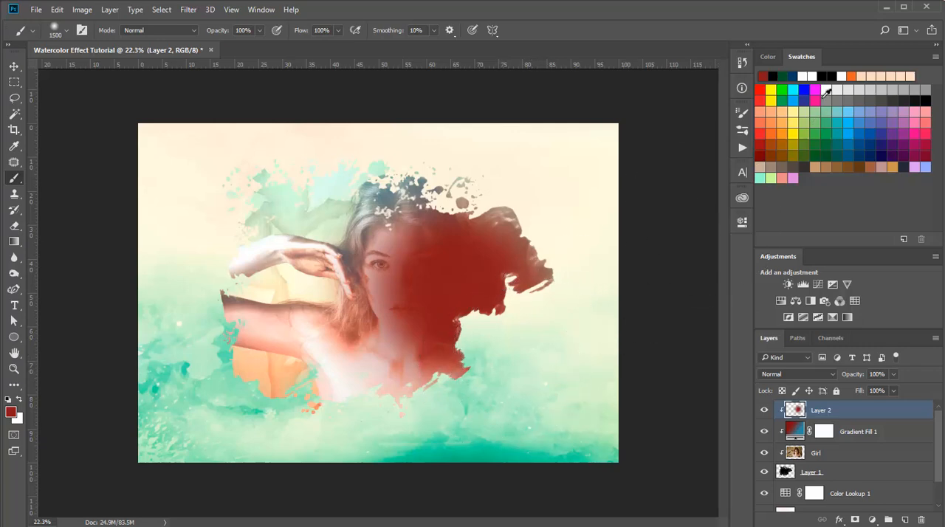
# - Paint the lower-left part of the splash on Layer 2 with dark green #005826
pyautogui.click(784, 75)
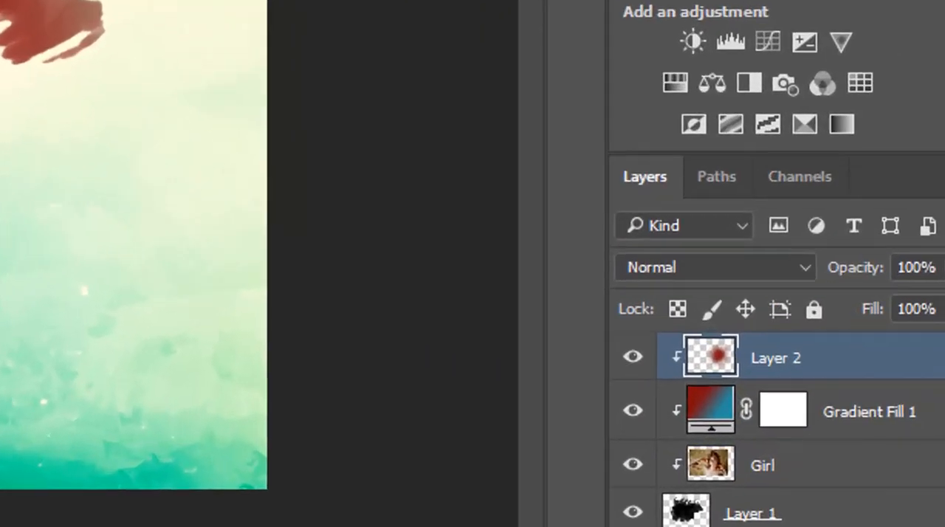
pyautogui.click(11, 413)
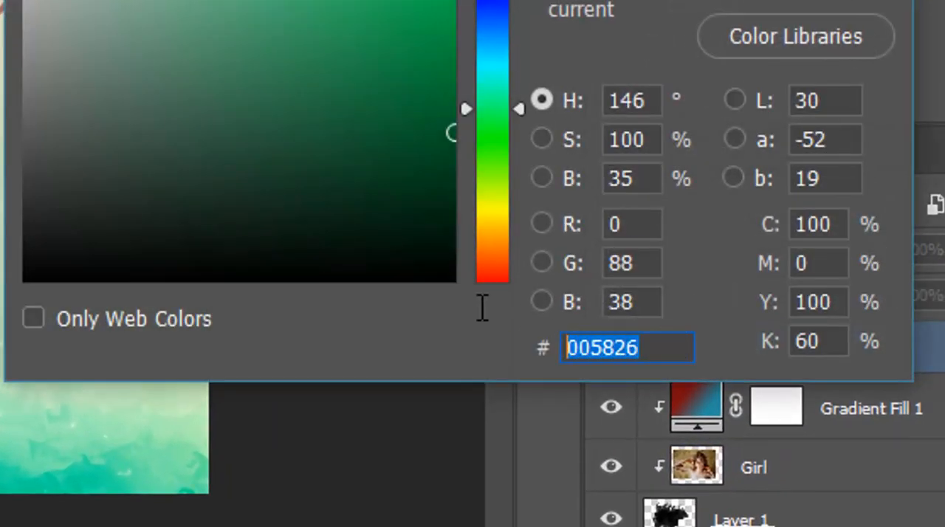
pyautogui.click(682, 347)
pyautogui.moveTo(683, 346); pyautogui.dragTo(426, 280)
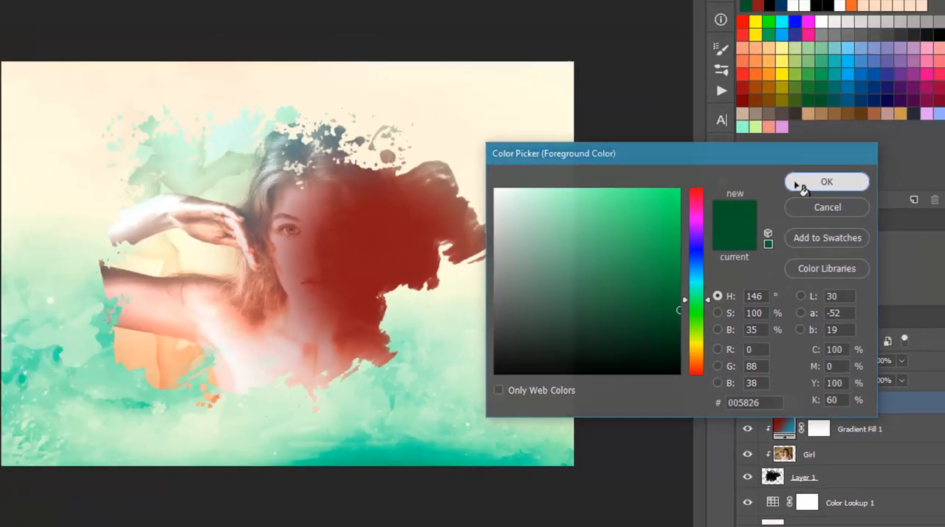
pyautogui.click(798, 184)
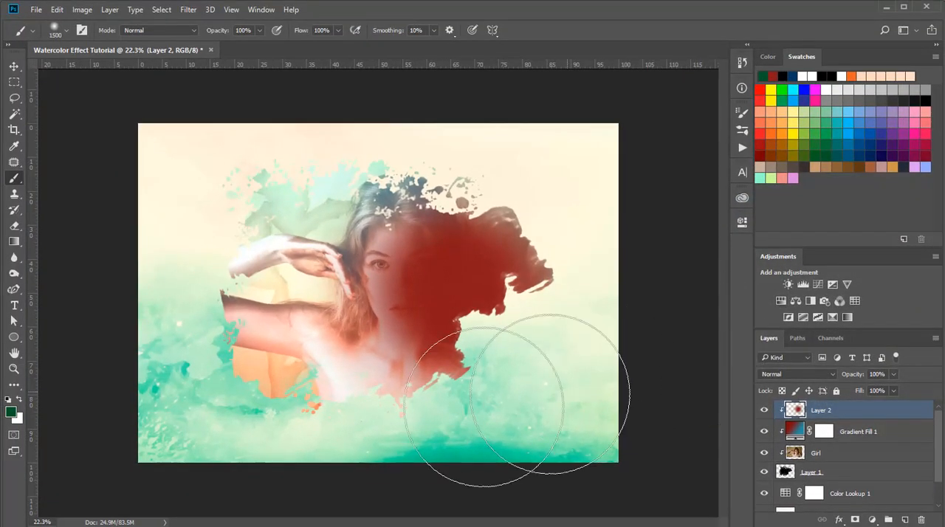
pyautogui.click(310, 379)
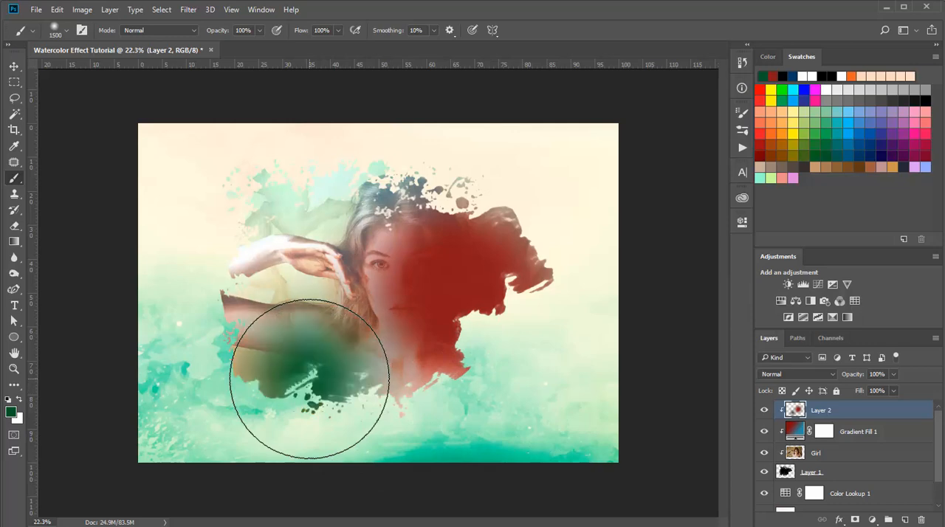
pyautogui.click(309, 379)
pyautogui.click(310, 379)
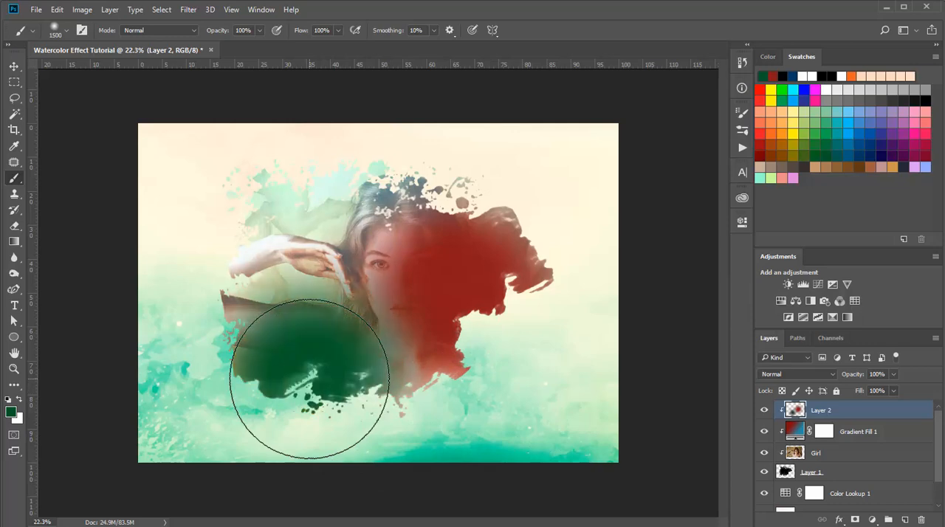
# - Paint the upper-left part of the splash on Layer 2 with dark blue #003663
pyautogui.click(796, 77)
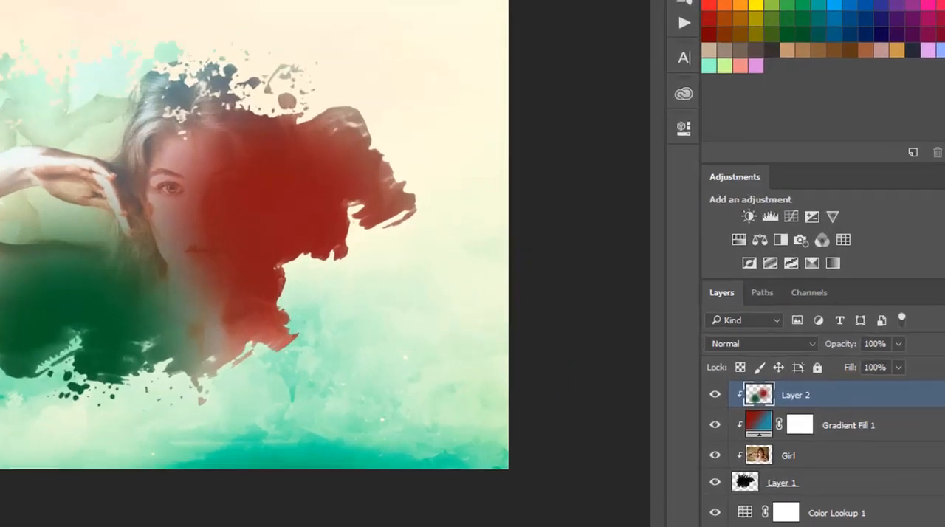
pyautogui.click(10, 412)
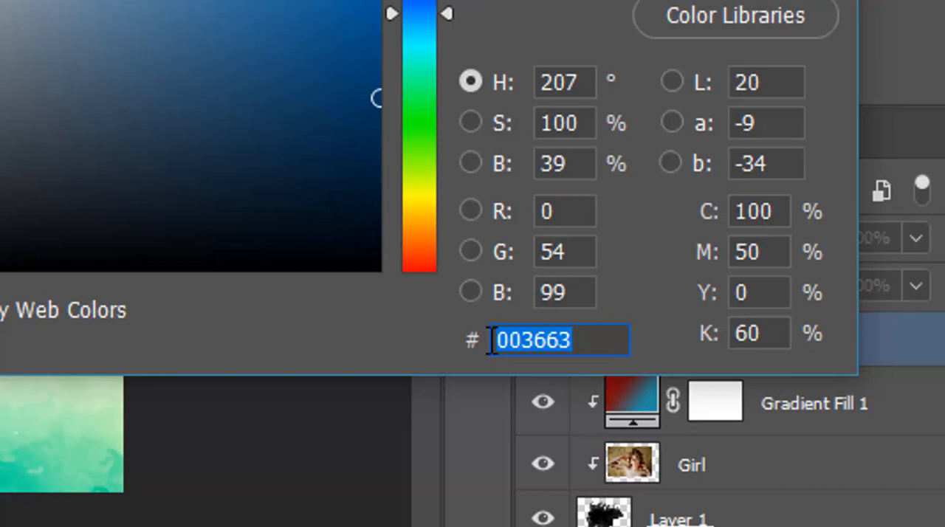
pyautogui.moveTo(583, 342); pyautogui.dragTo(456, 332)
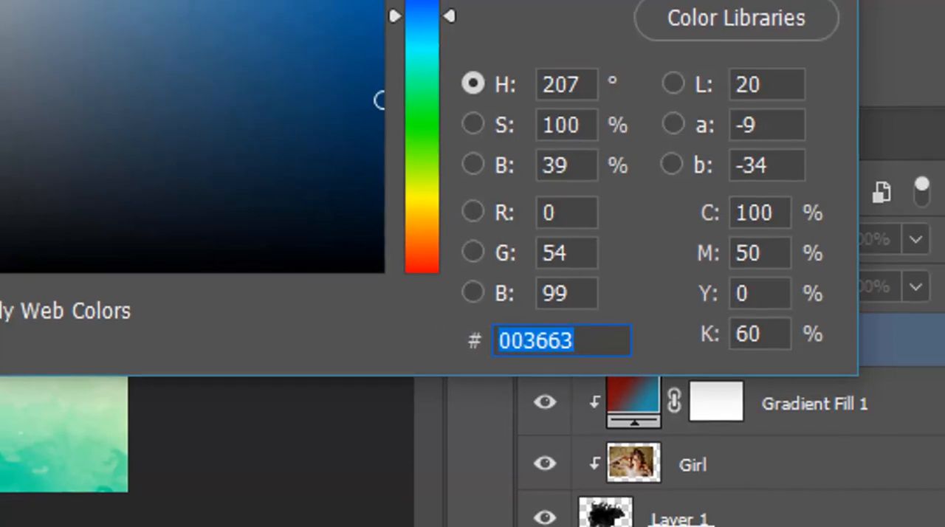
pyautogui.click(779, 70)
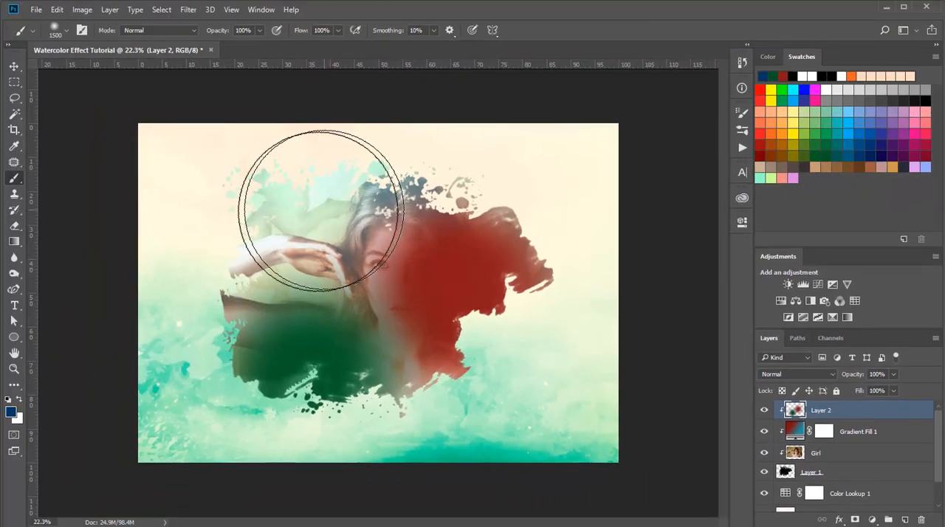
pyautogui.click(322, 227)
pyautogui.click(321, 227)
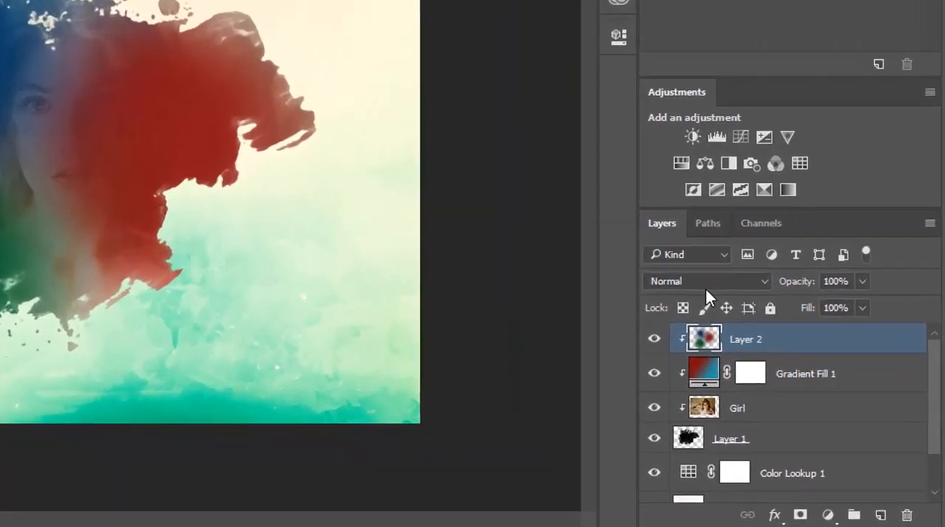
# - Set the blend mode of the painted Layer 2 to Linear Dodge (Add)
pyautogui.click(668, 281)
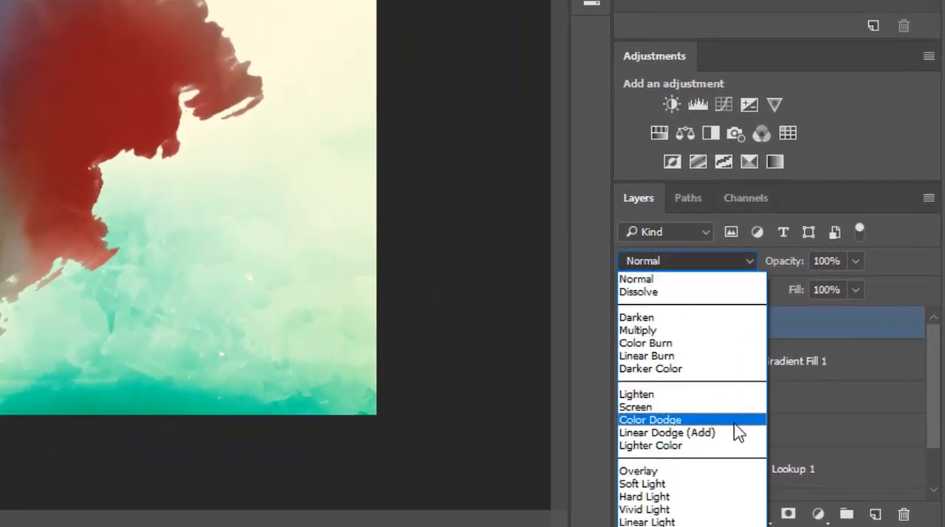
pyautogui.click(677, 433)
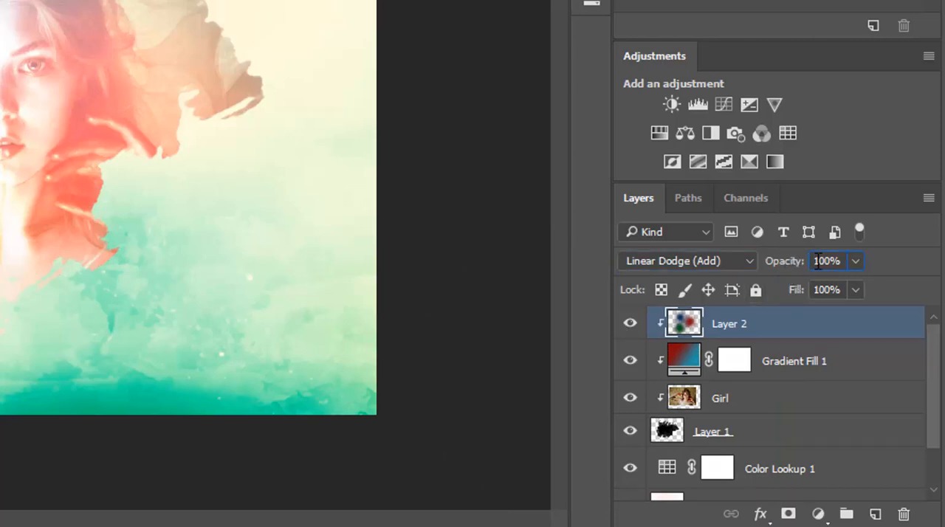
# - Lower the opacity of Layer 2 to 70% and toggle its visibility to compare the effect
pyautogui.hotkey('shift', 'Down')
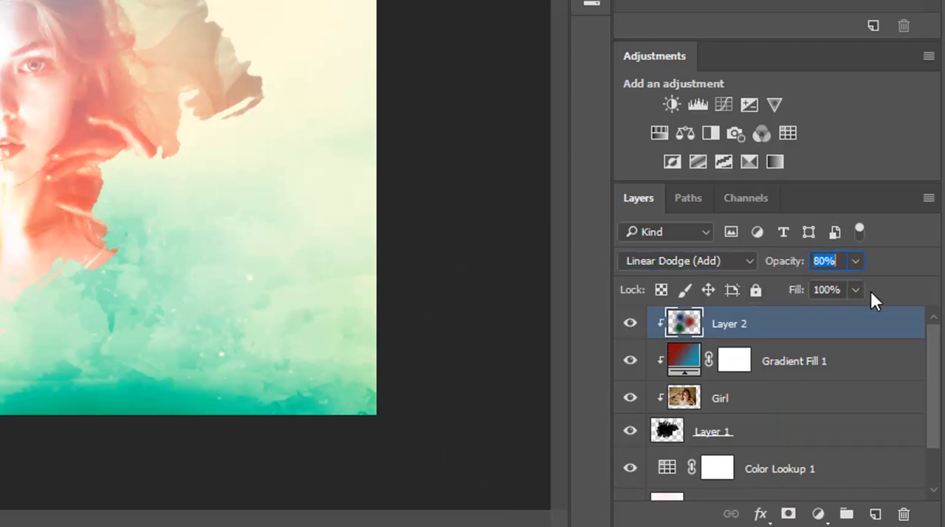
pyautogui.hotkey('shift', 'Down')
pyautogui.click(630, 324)
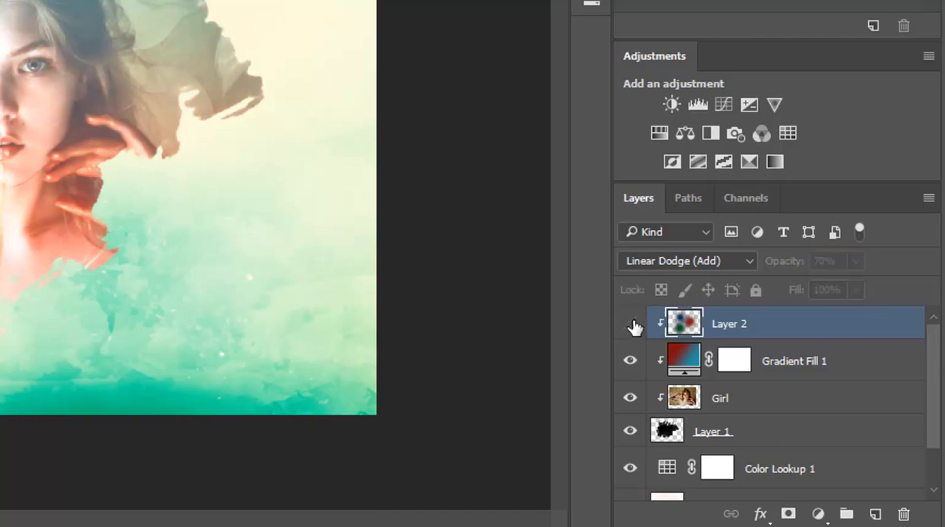
pyautogui.click(630, 323)
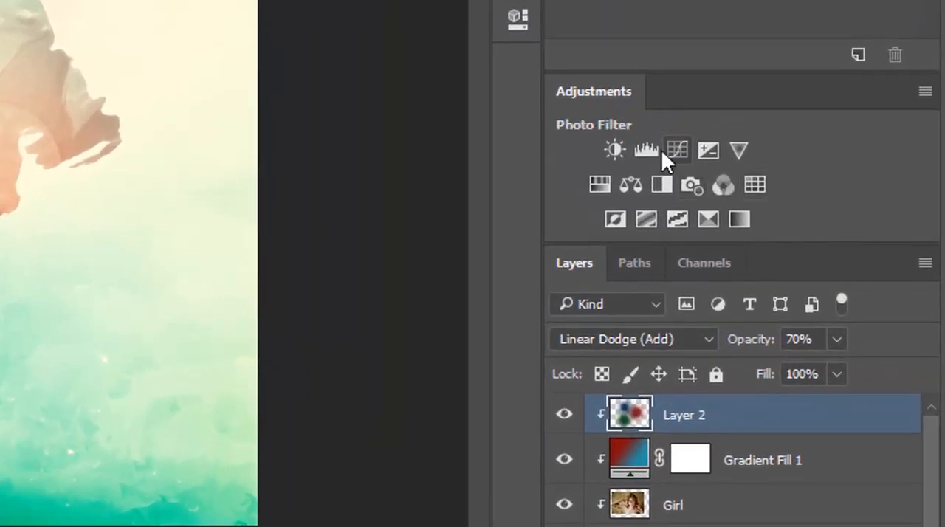
# - Add a Levels adjustment clipped to Layer 2 and set its shadow input level to 80
pyautogui.click(639, 148)
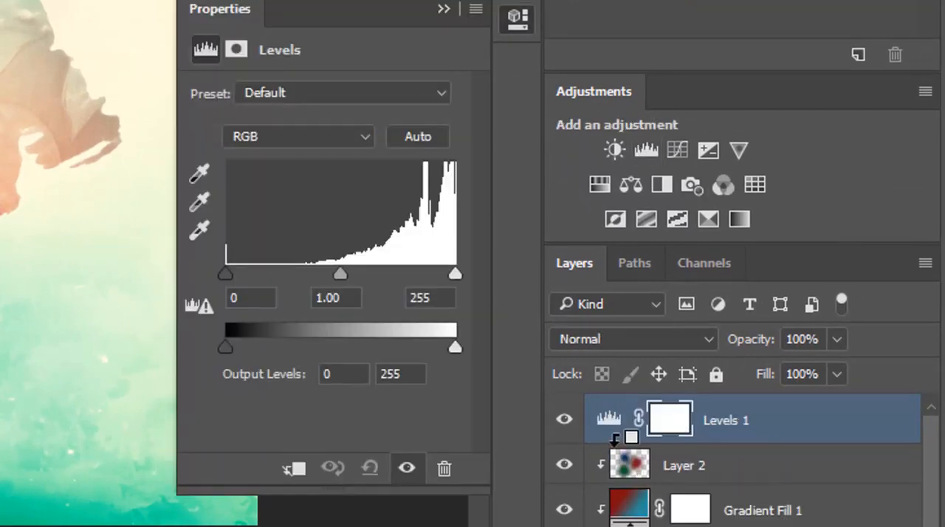
pyautogui.click(235, 297)
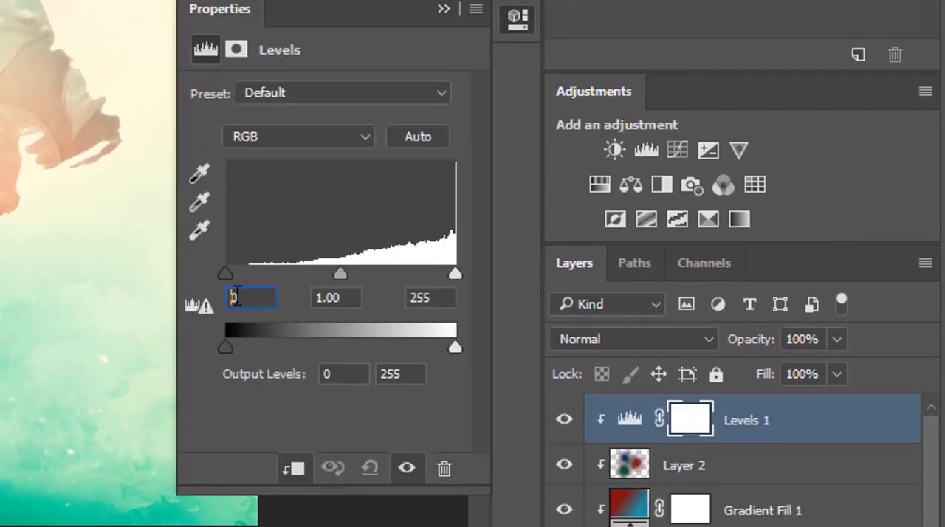
pyautogui.moveTo(254, 298); pyautogui.dragTo(200, 304)
pyautogui.write('8')
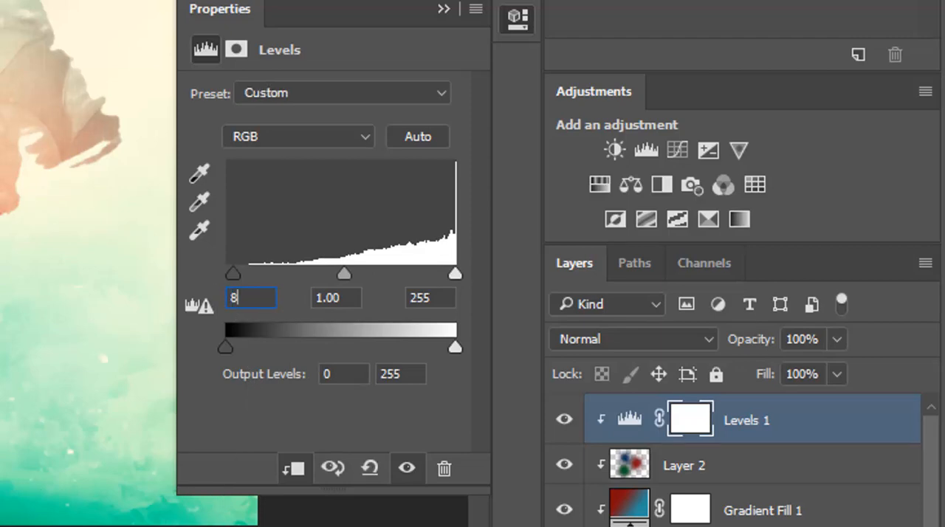
pyautogui.write('0')
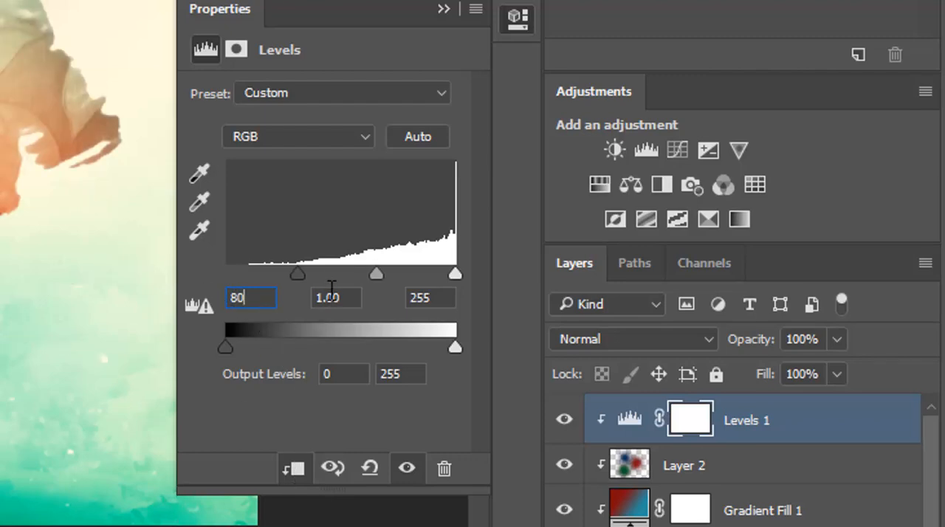
# - Set the Levels midtone input to 0.70 and close the adjustment's properties
pyautogui.click(314, 302)
pyautogui.moveTo(344, 295); pyautogui.dragTo(124, 306)
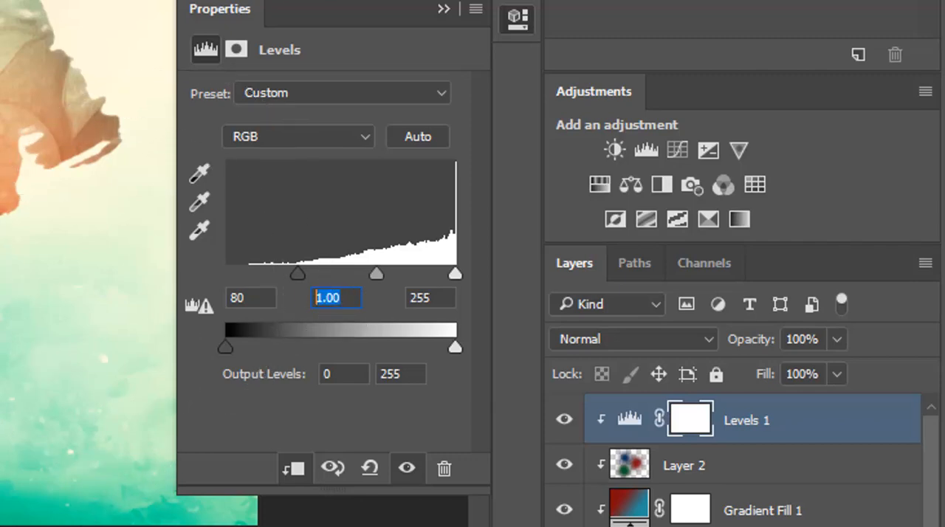
pyautogui.write('0')
pyautogui.write('.7')
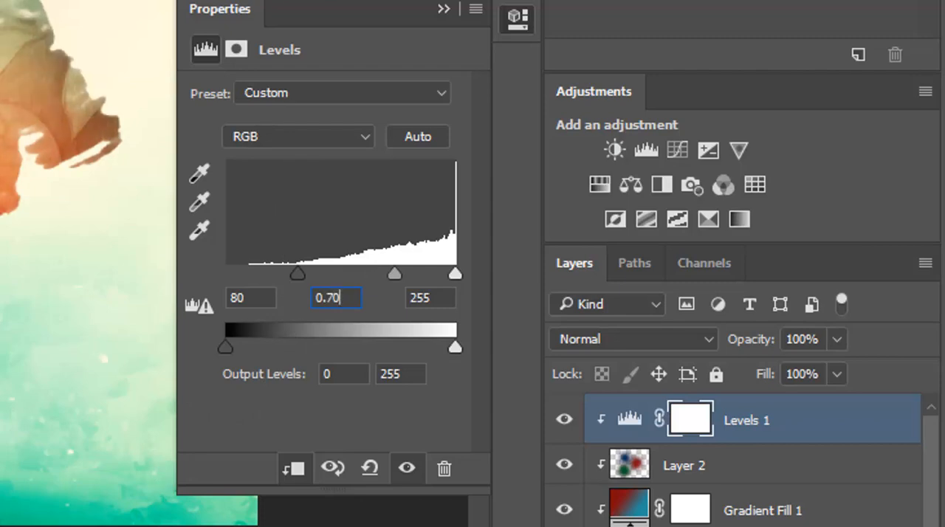
pyautogui.click(439, 9)
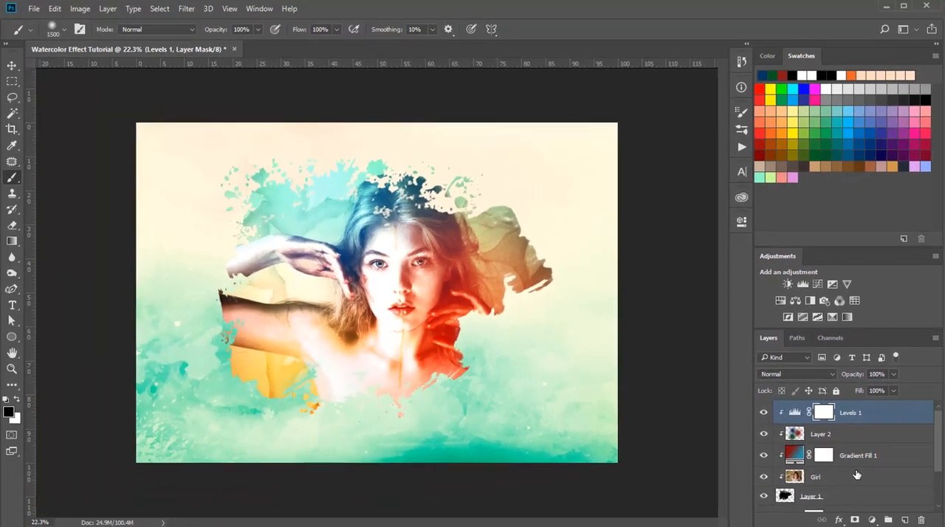
# - Merge the Levels 1, Layer 2, Gradient Fill 1 and Girl layers into one clipped layer and toggle its visibility to check it
pyautogui.keyDown('shift'); pyautogui.click(856, 476); pyautogui.keyUp('shift')
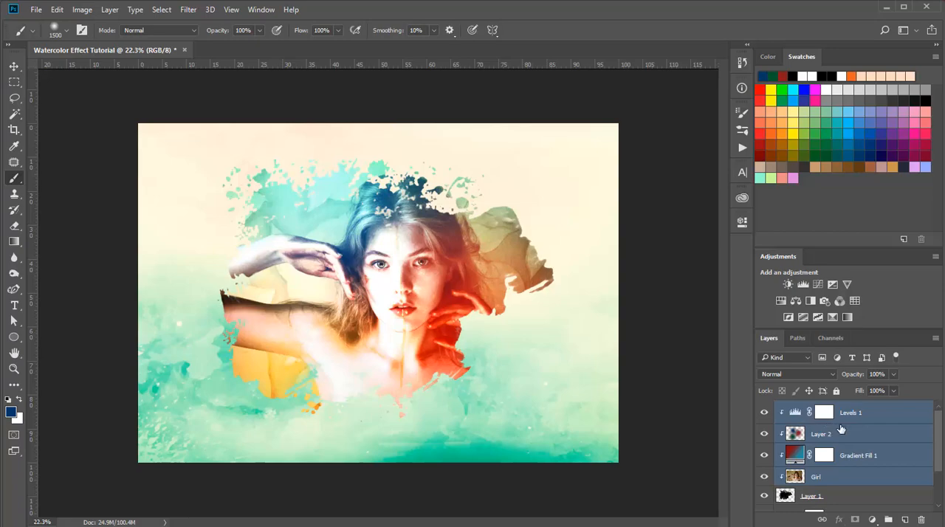
pyautogui.rightClick(842, 422)
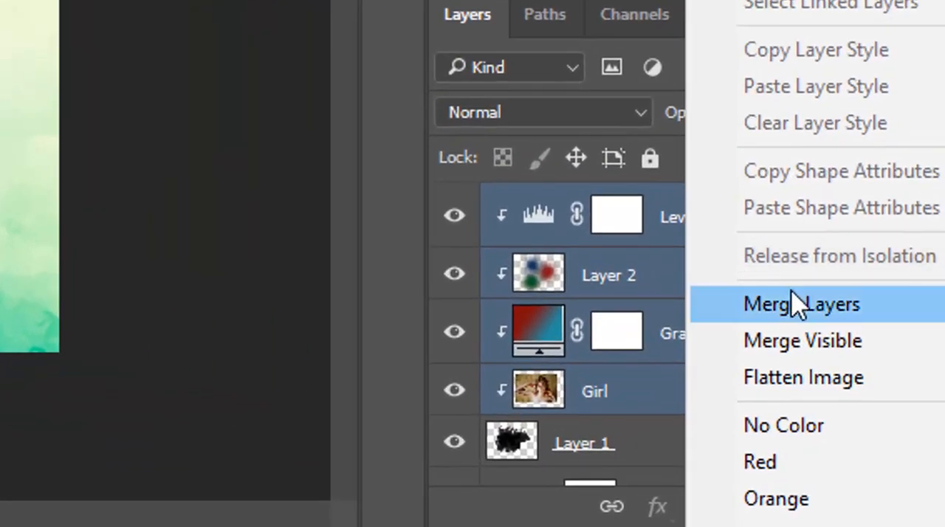
pyautogui.click(885, 433)
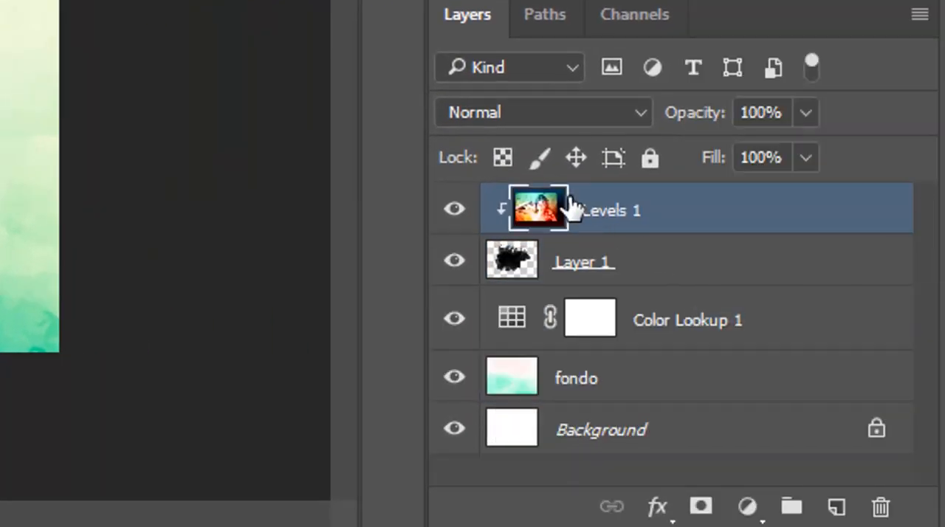
pyautogui.click(466, 211)
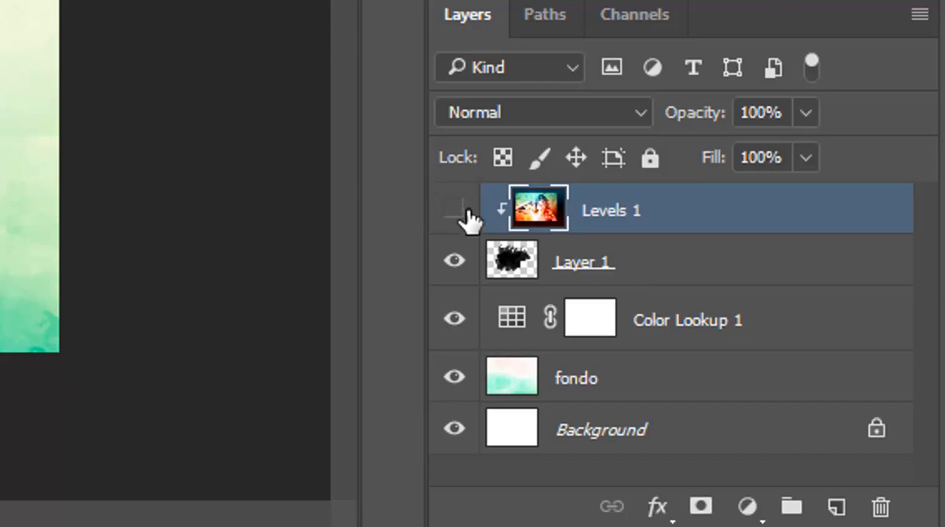
pyautogui.click(465, 210)
# - Duplicate the merged Levels 1 layer and apply the Dry Brush gallery filter to the copy with brush size 2, detail 10 and texture 1
pyautogui.moveTo(668, 229); pyautogui.dragTo(869, 508)
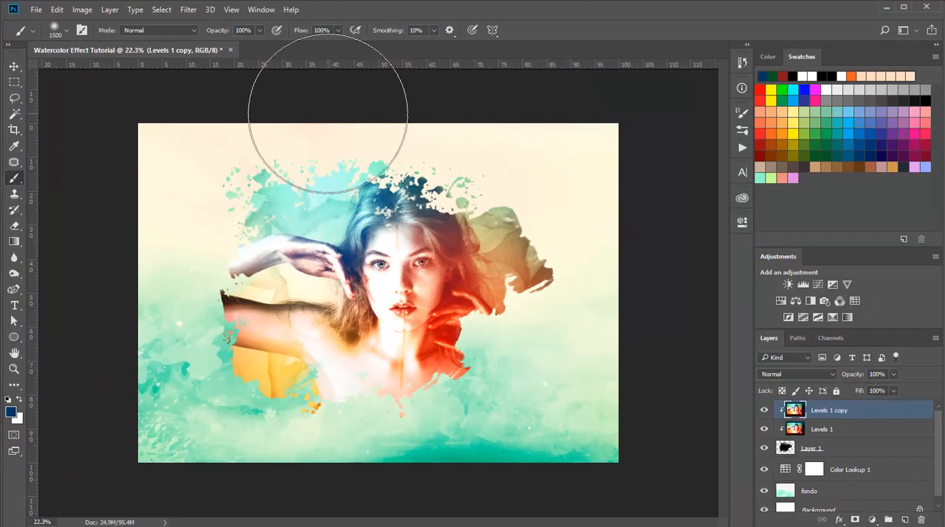
pyautogui.click(181, 13)
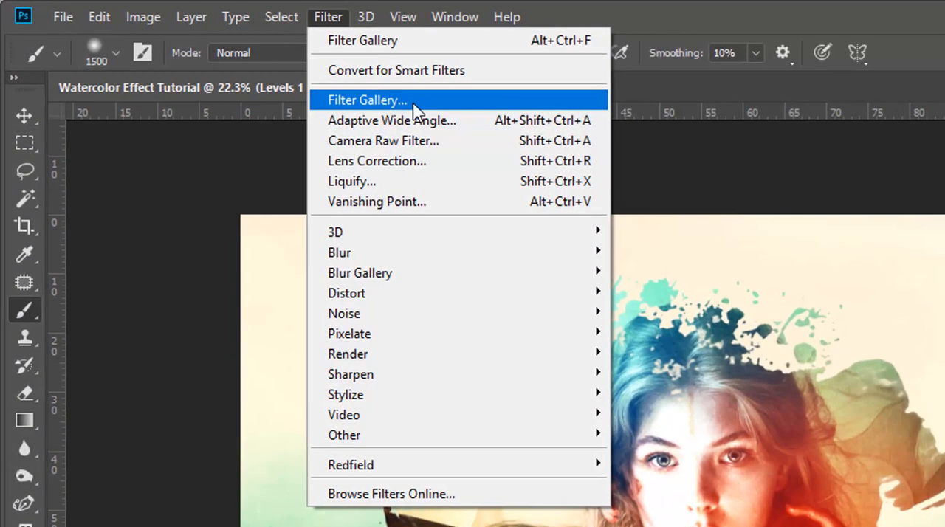
pyautogui.click(414, 102)
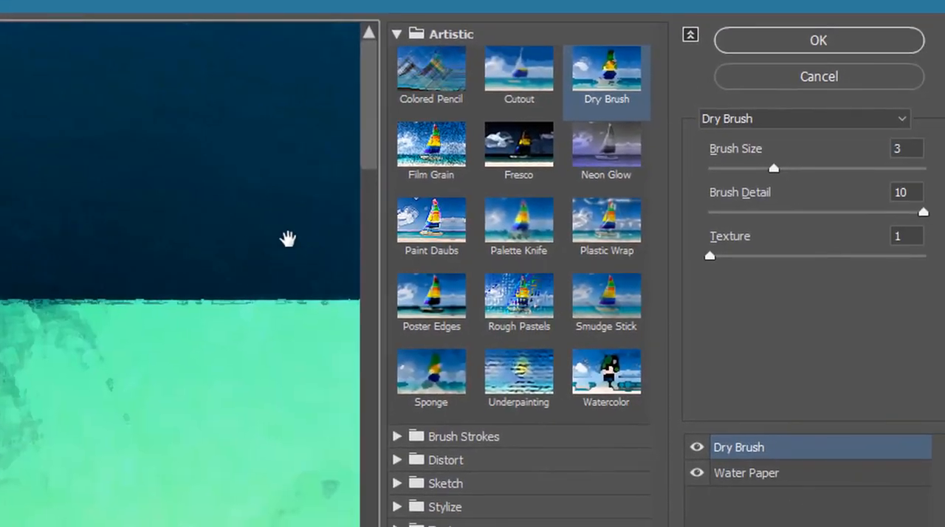
pyautogui.click(619, 80)
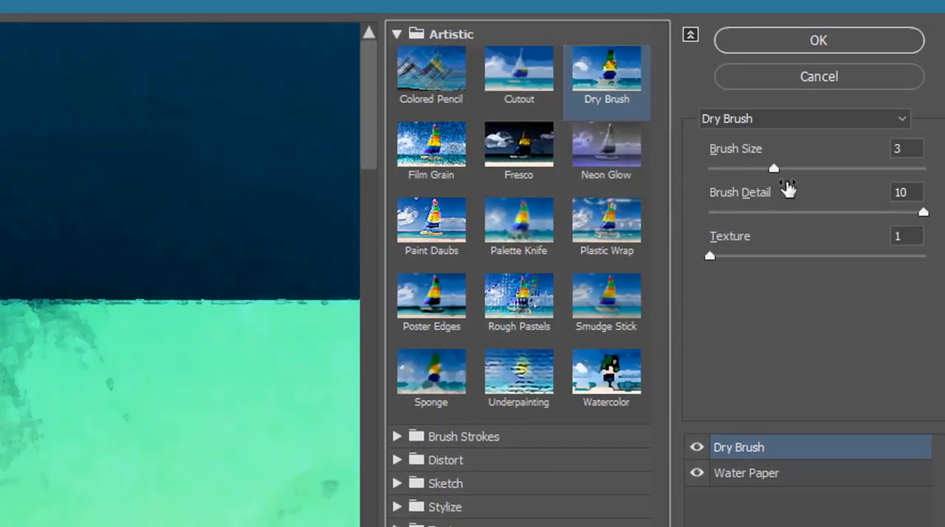
pyautogui.click(915, 145)
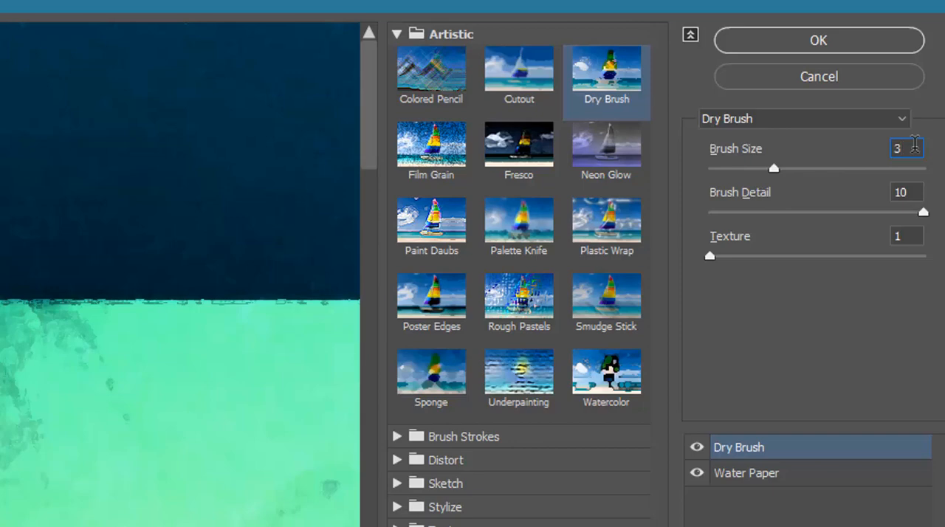
pyautogui.moveTo(752, 168)
pyautogui.mouseDown()
pyautogui.moveTo(730, 168)
pyautogui.moveTo(754, 168)
pyautogui.mouseUp()
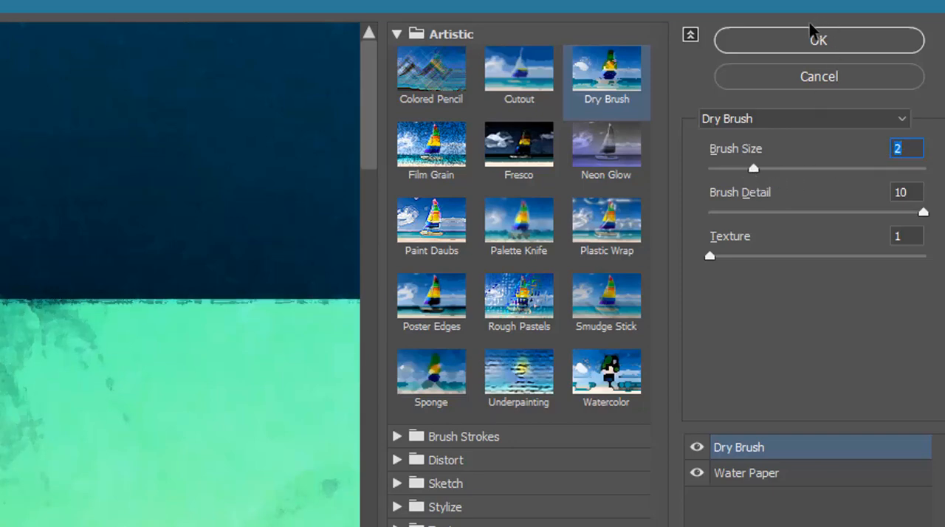
pyautogui.click(782, 41)
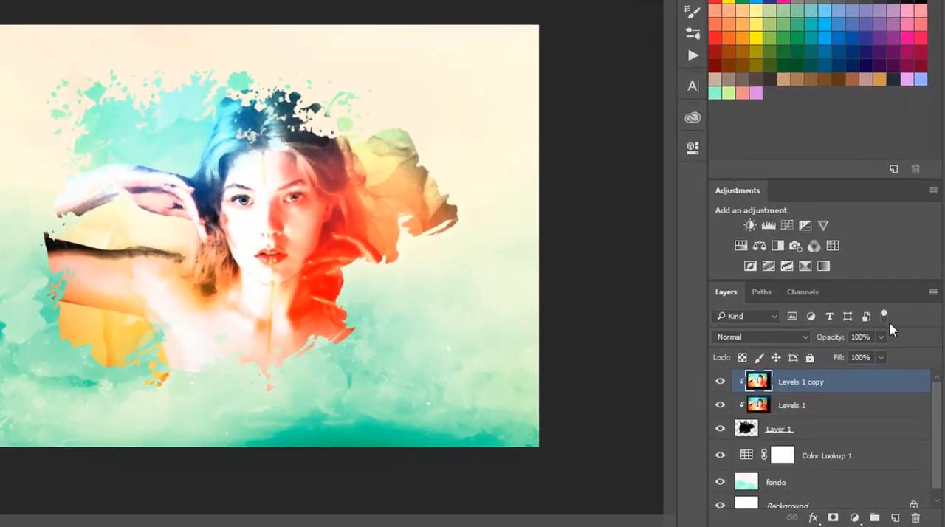
# - Set the opacity of the filtered Levels 1 copy layer to 60% and toggle its visibility to compare
pyautogui.write('90')
pyautogui.press('Return')
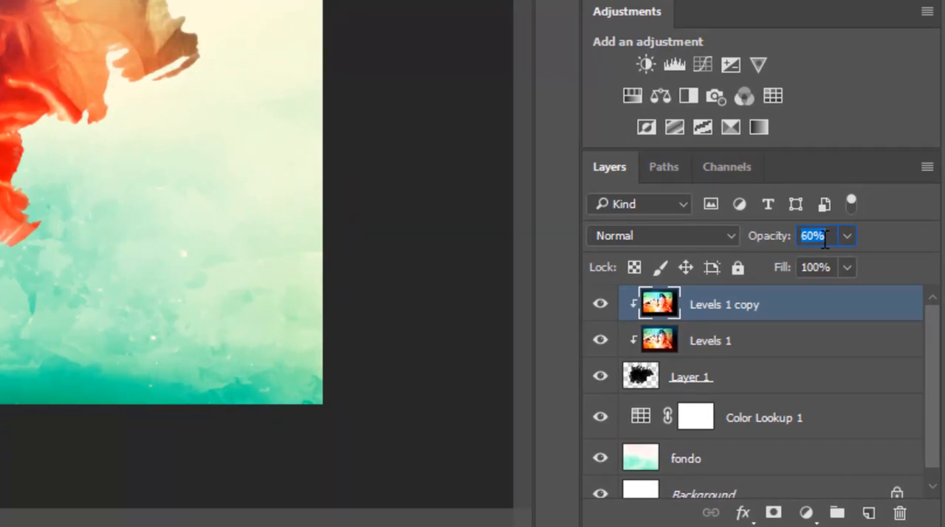
pyautogui.click(600, 304)
pyautogui.click(599, 304)
pyautogui.click(600, 305)
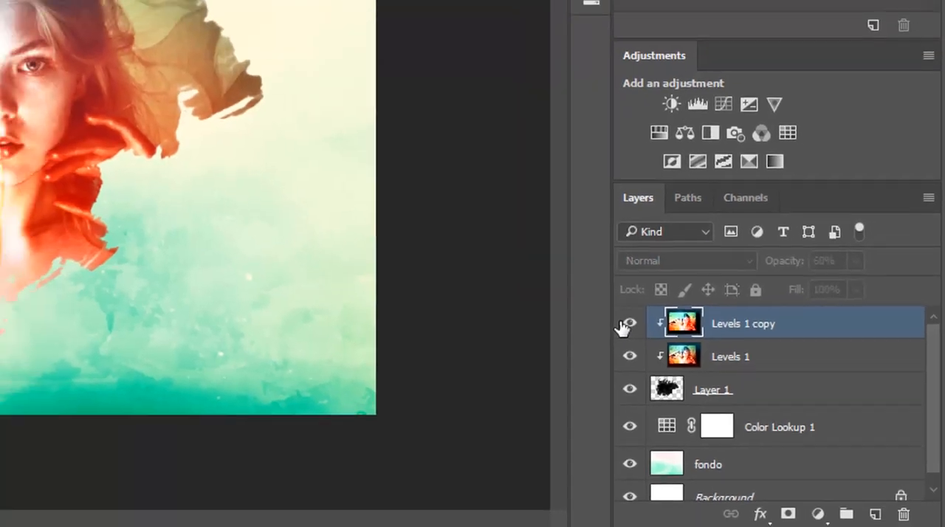
pyautogui.click(628, 324)
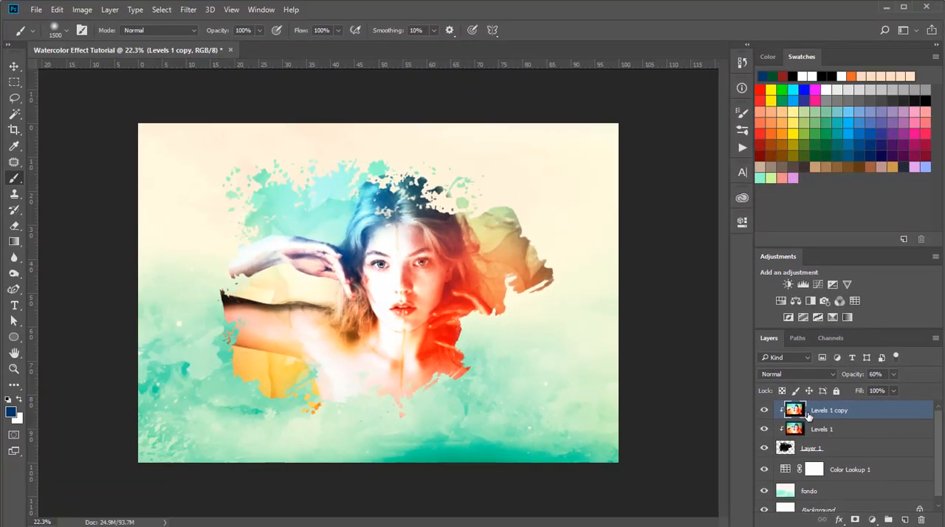
# - Add a Color Lookup adjustment layer above all layers, try the LateSunset.3DL LUT, and settle on FuturisticBleak.3DL
pyautogui.scroll(-1, 938, 434)
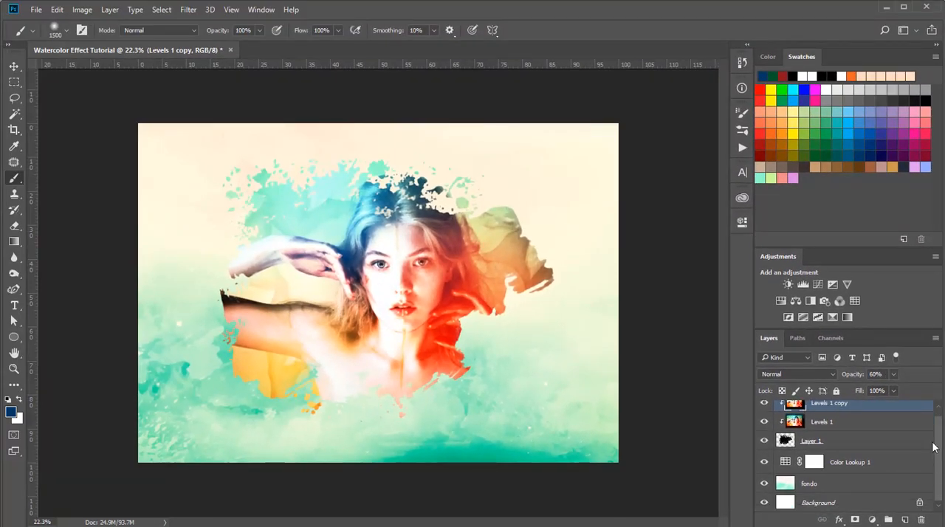
pyautogui.scroll(1, 933, 446)
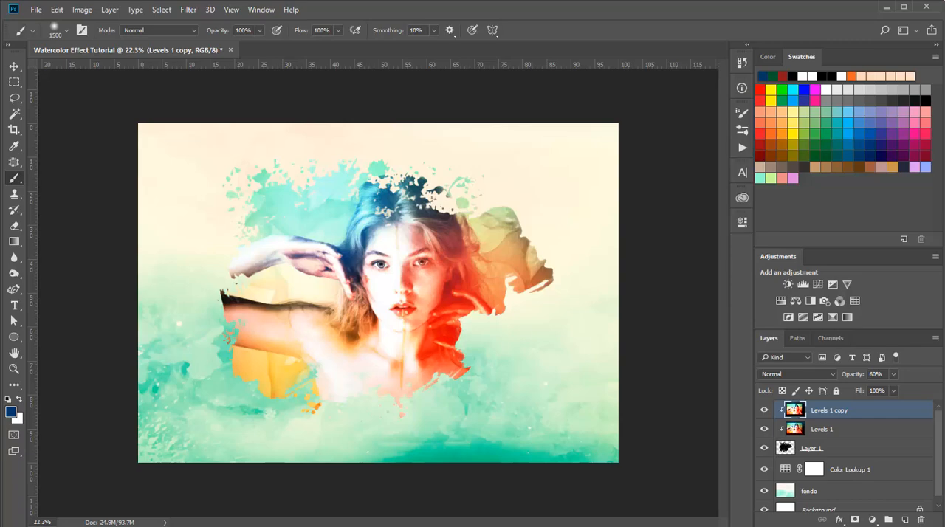
pyautogui.click(861, 301)
pyautogui.click(659, 257)
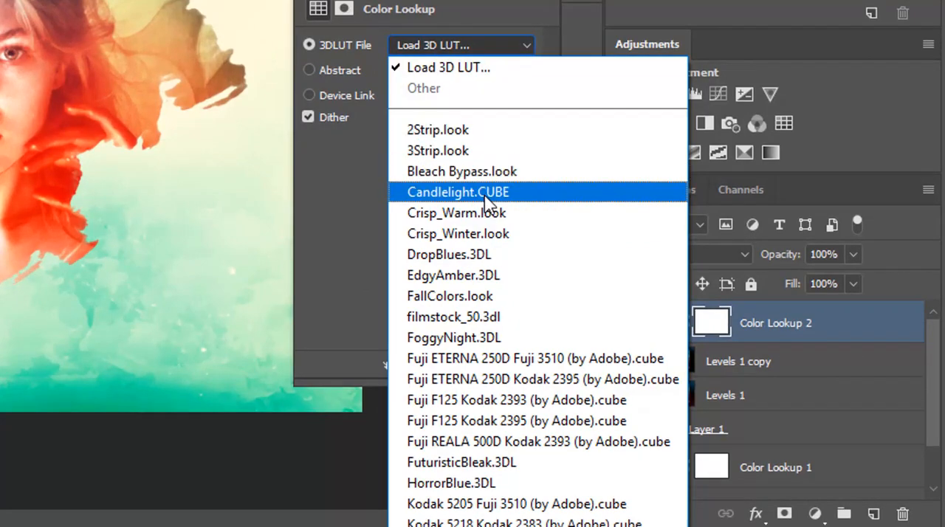
pyautogui.click(436, 526)
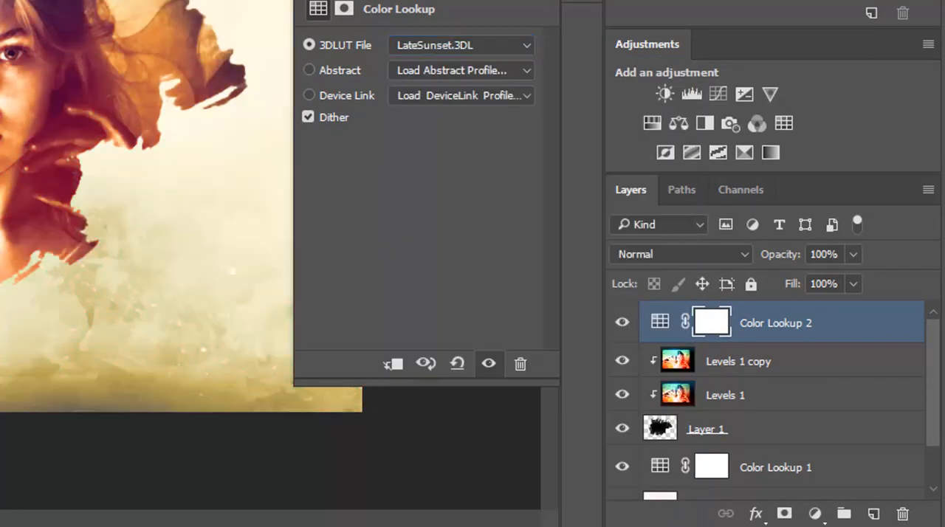
pyautogui.click(467, 45)
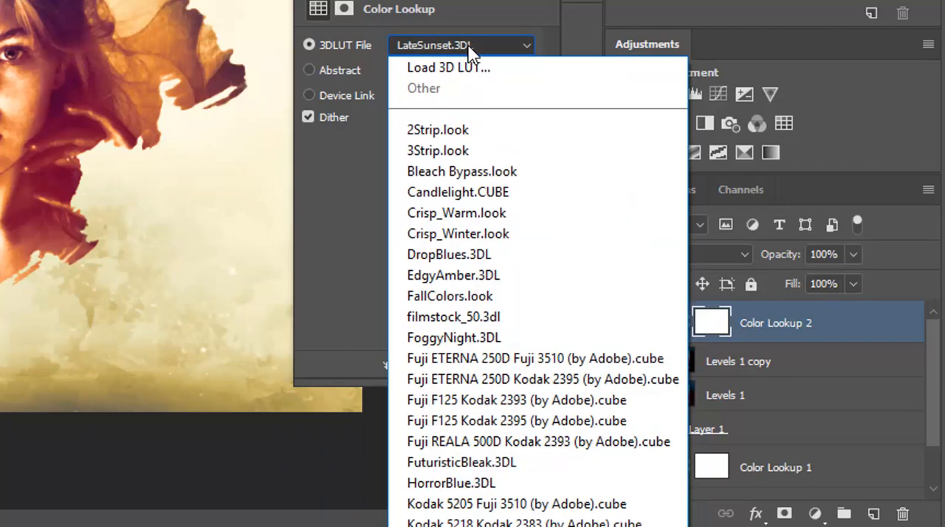
pyautogui.click(502, 463)
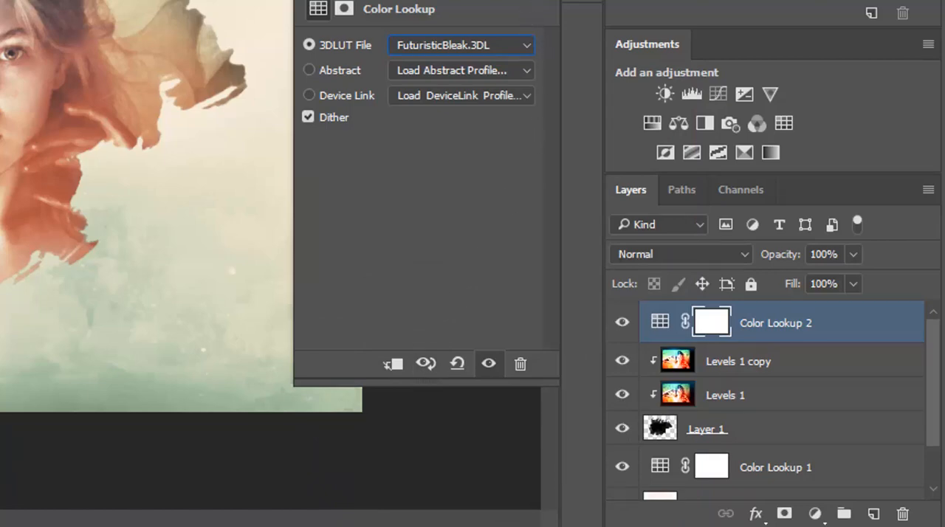
pyautogui.click(550, 1)
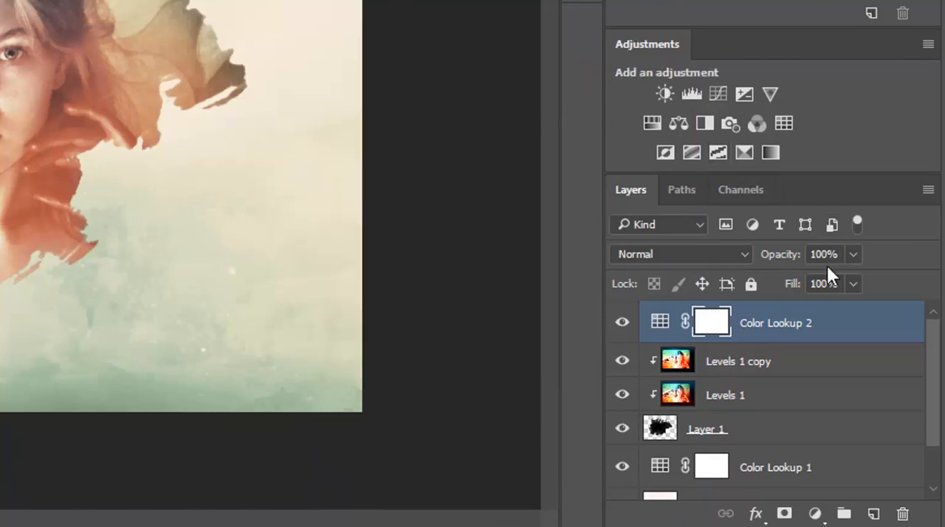
# - Reduce the opacity of the Color Lookup 2 layer to 45% and toggle its visibility to compare the color grading
pyautogui.click(810, 253)
pyautogui.write('80')
pyautogui.press('Return')
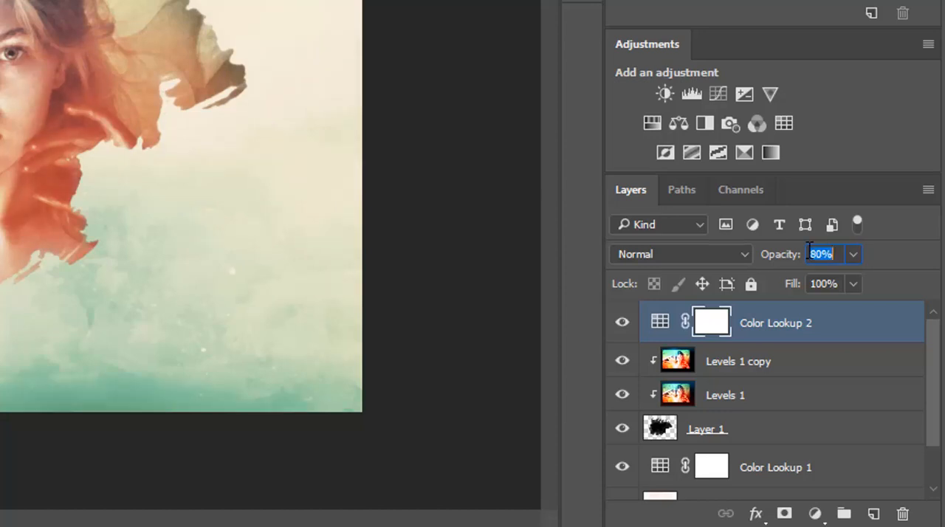
pyautogui.write('60')
pyautogui.press('Return')
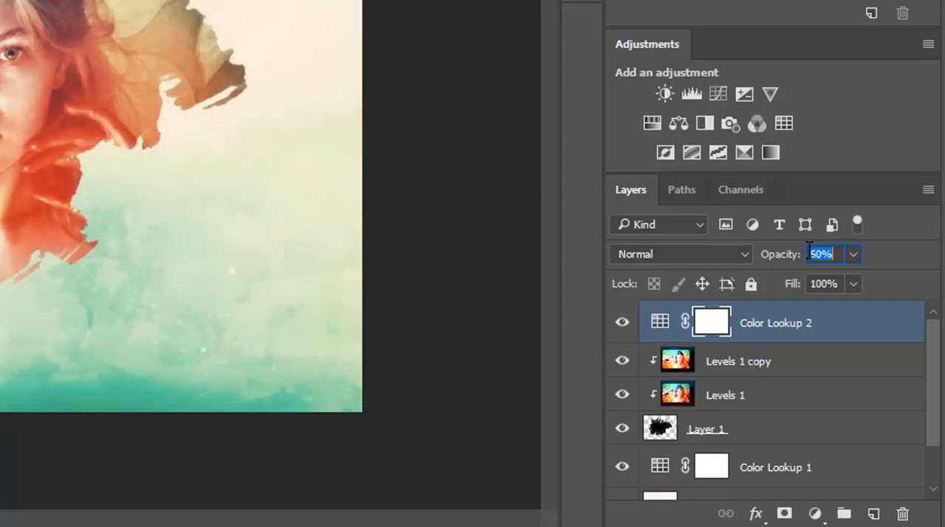
pyautogui.click(622, 310)
pyautogui.click(622, 314)
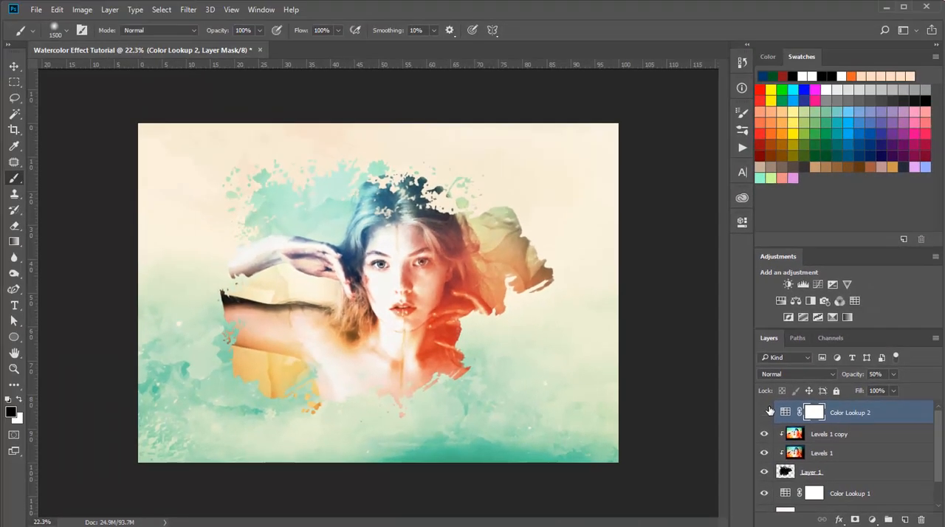
pyautogui.click(765, 412)
pyautogui.click(765, 413)
pyautogui.click(765, 413)
pyautogui.click(765, 413)
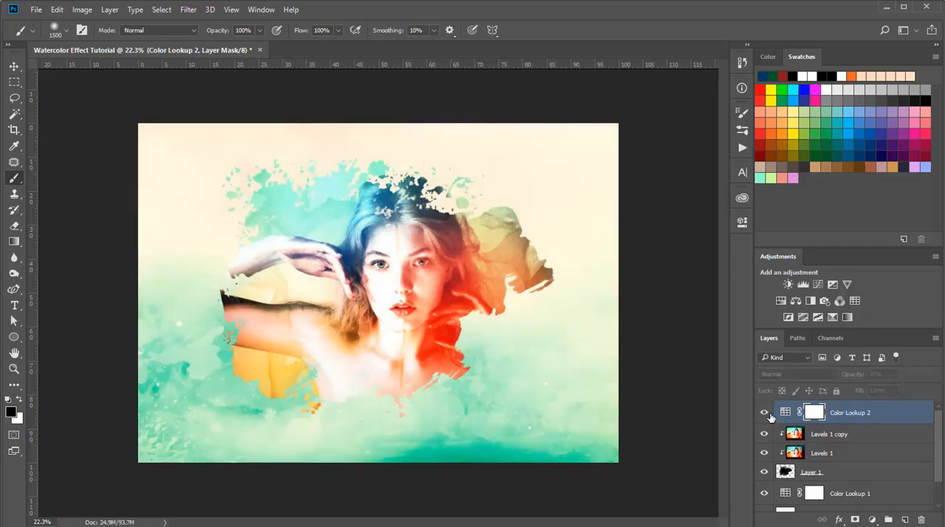
pyautogui.click(766, 413)
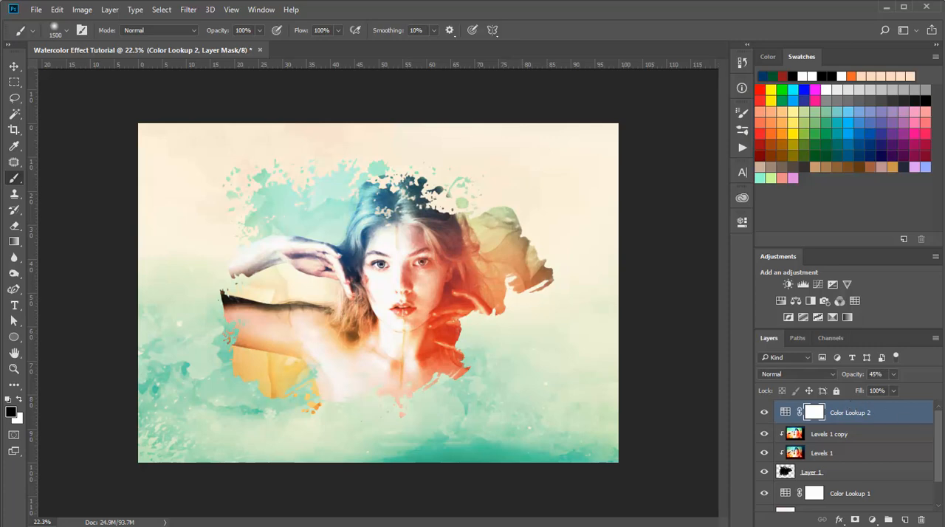
pyautogui.moveTo(938, 441); pyautogui.dragTo(942, 481)
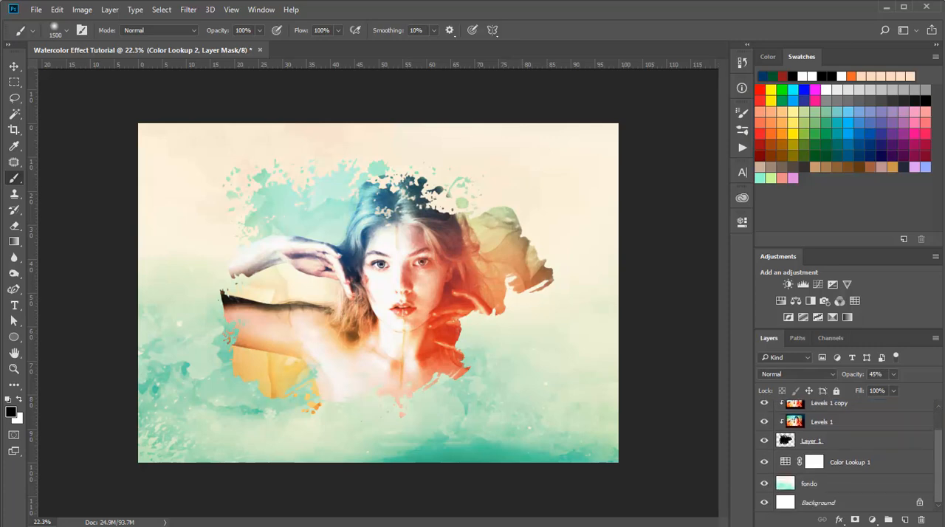